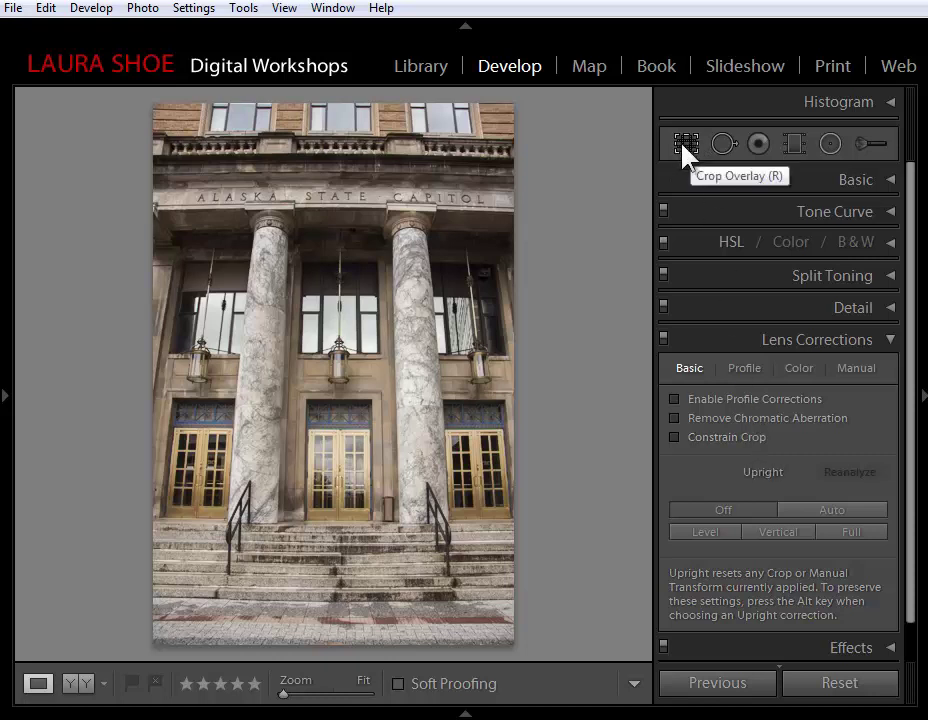
Try a manual Vertical perspective adjustment, then reset it to 0
left_click(858, 370)
left_click_drag(796, 442, 787, 439)
double_click(716, 440)
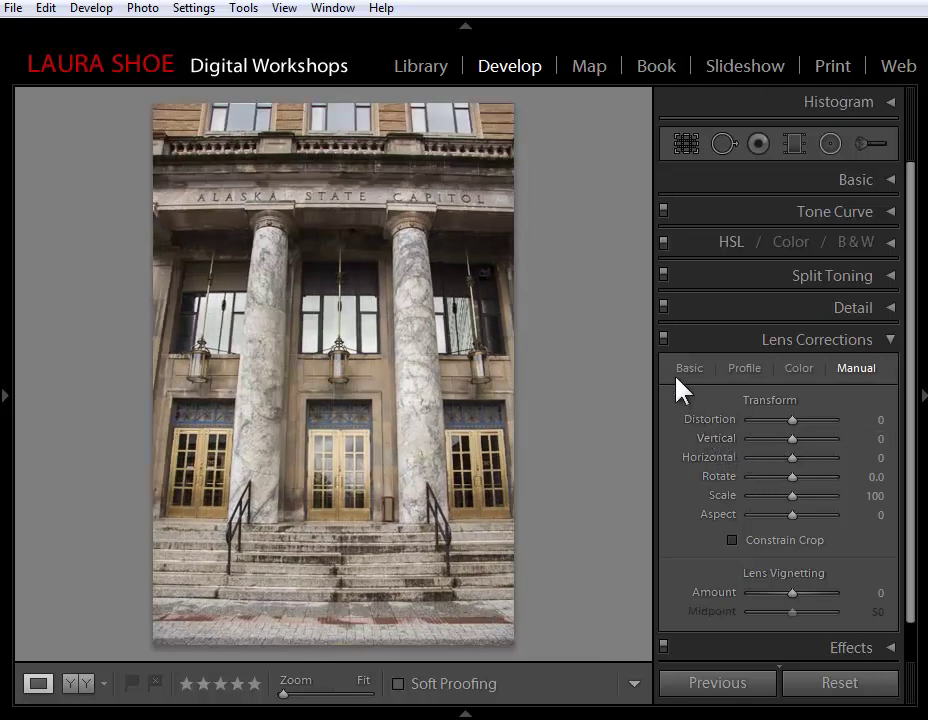
left_click(690, 371)
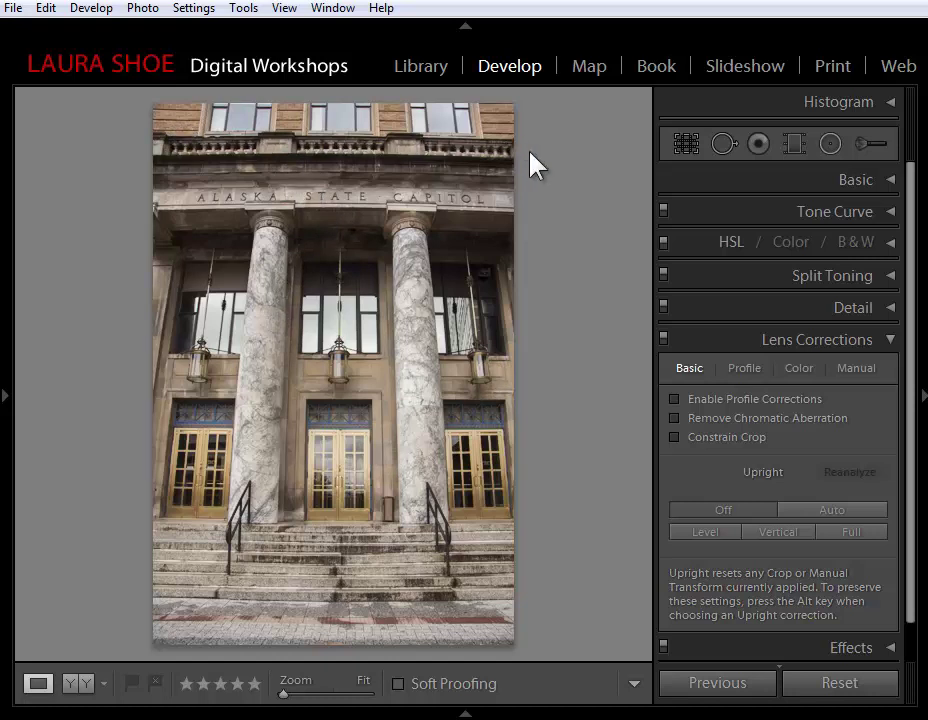
Enable profile corrections and confirm the detected Canon EF-S 17-85mm lens profile
left_click(675, 400)
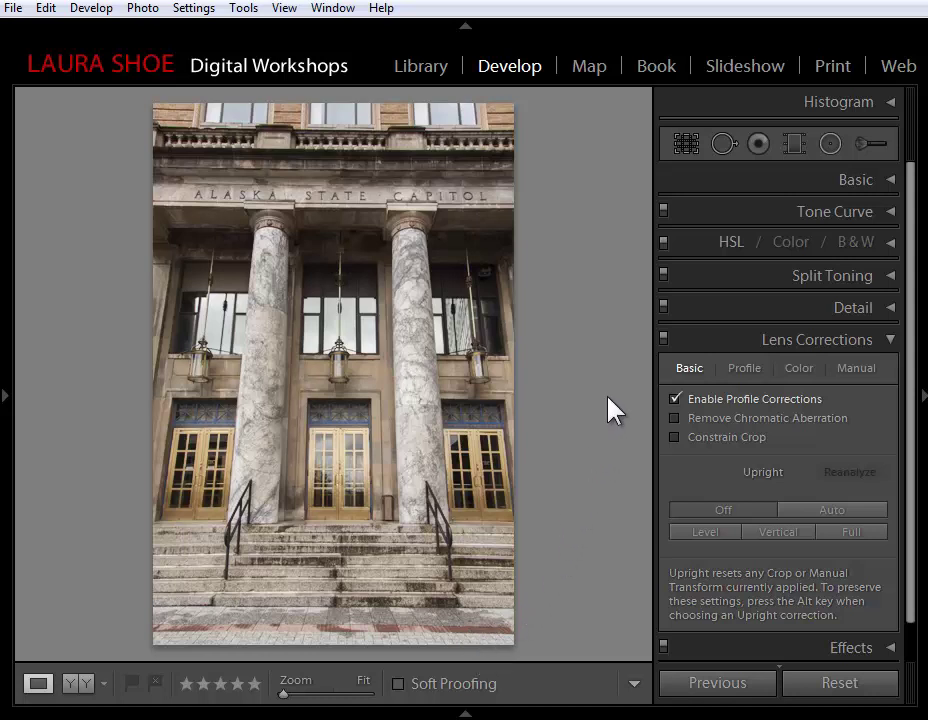
left_click(744, 369)
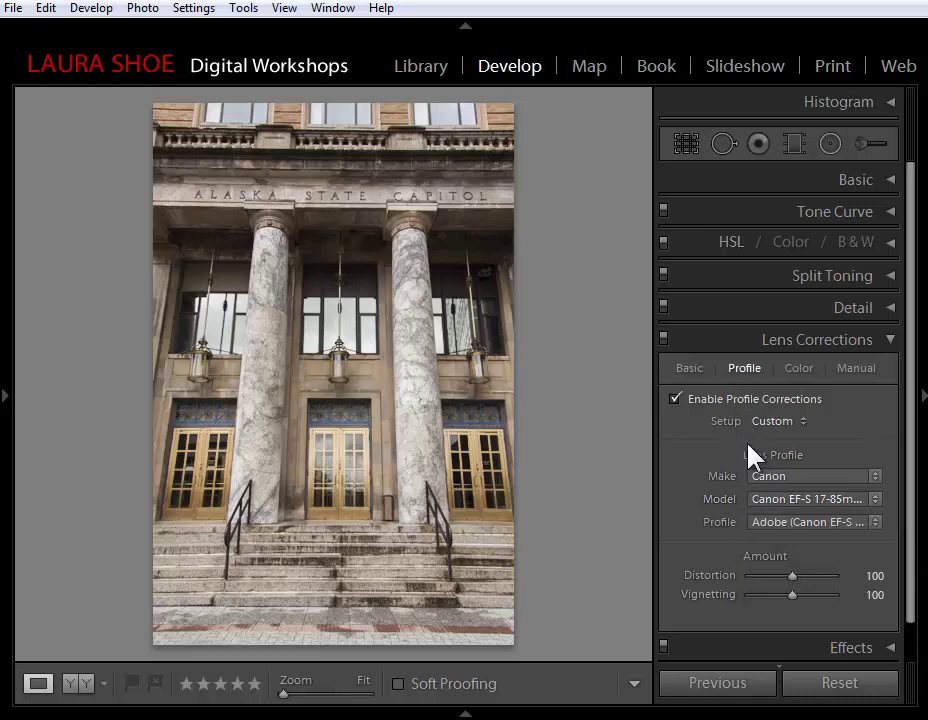
left_click(690, 368)
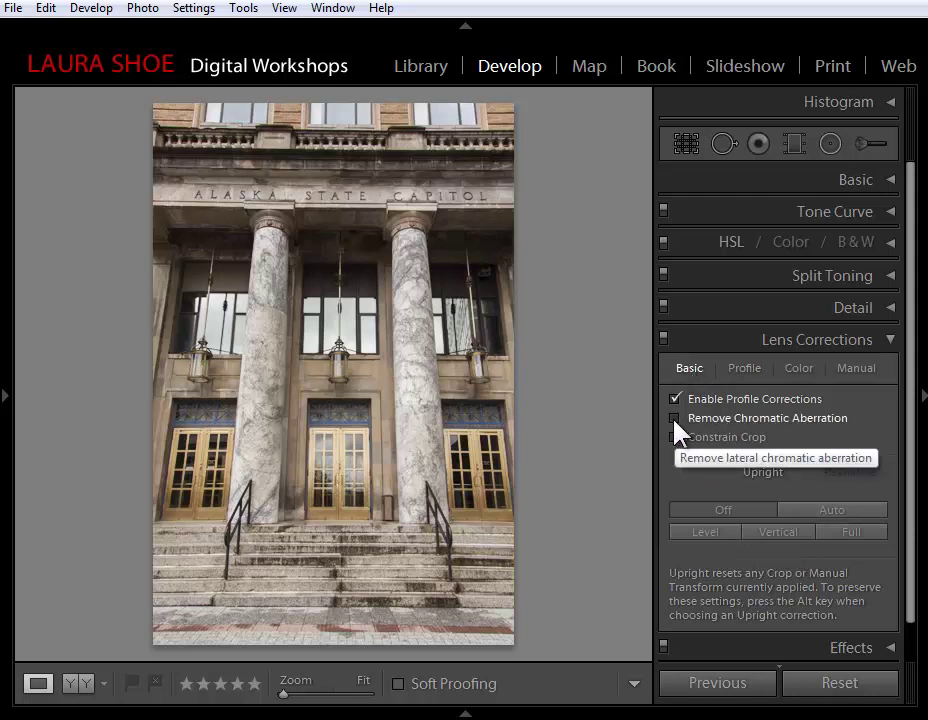
Turn on Remove Chromatic Aberration and apply the Level Upright correction
left_click(674, 417)
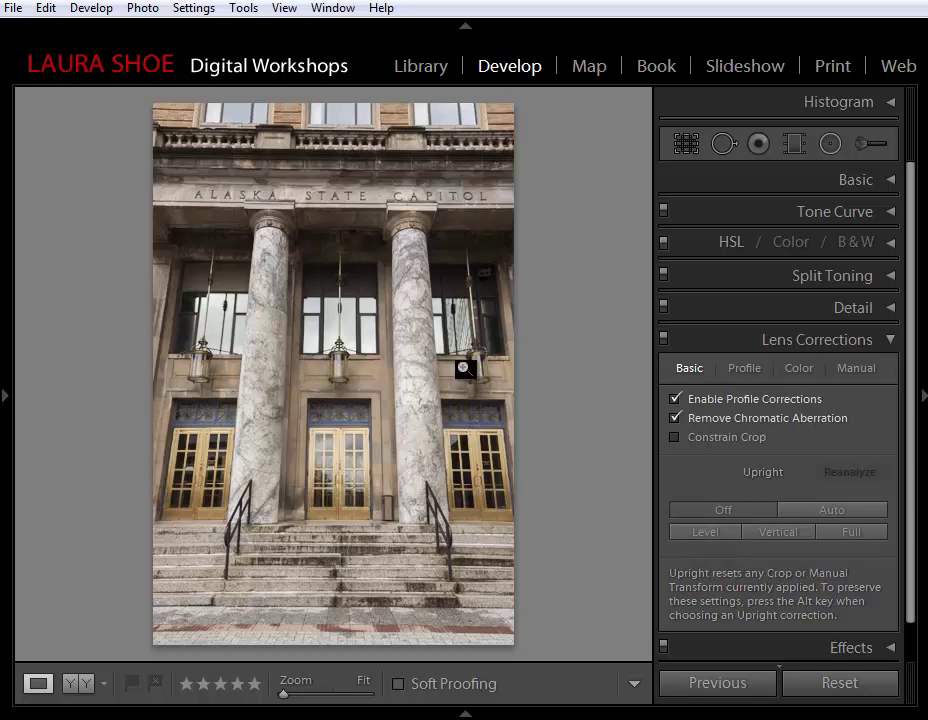
left_click(712, 535)
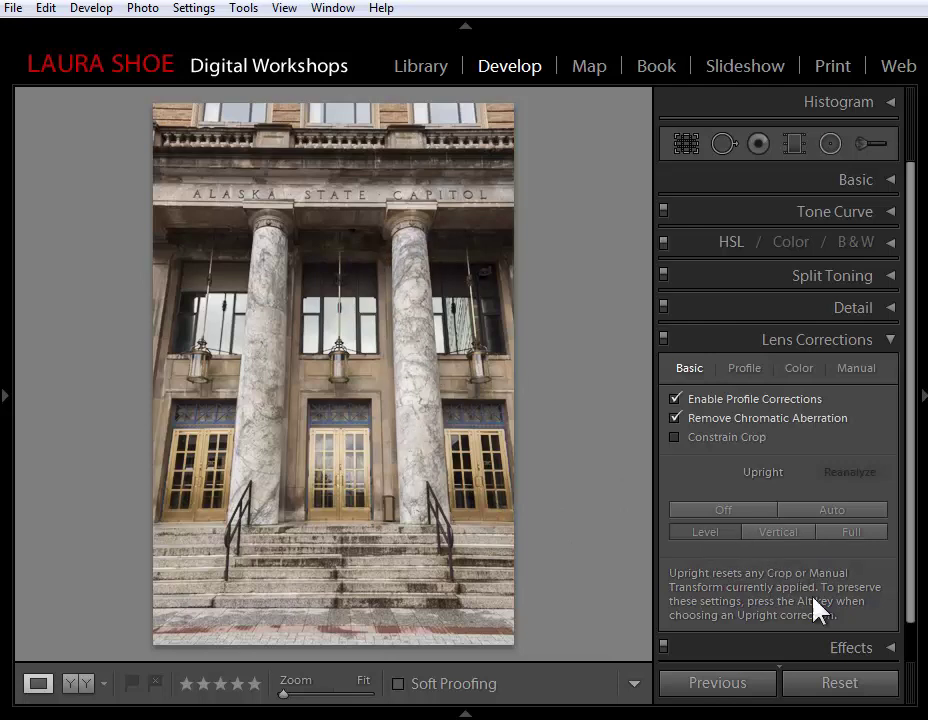
Compare Upright Vertical and Full, then settle on Auto so the columns stand vertical
left_click(763, 534)
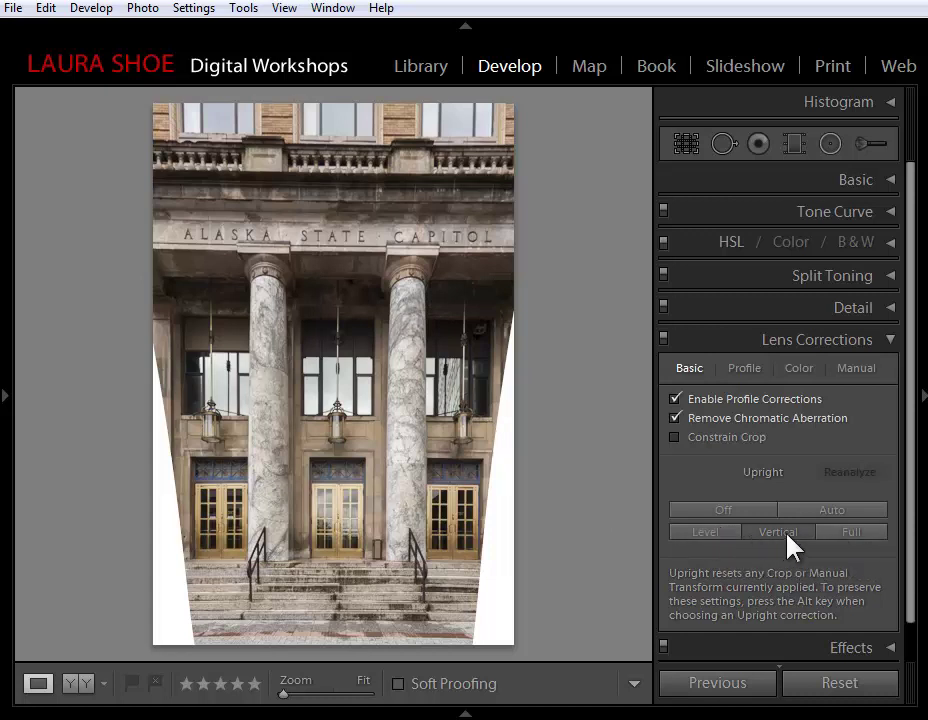
left_click(857, 540)
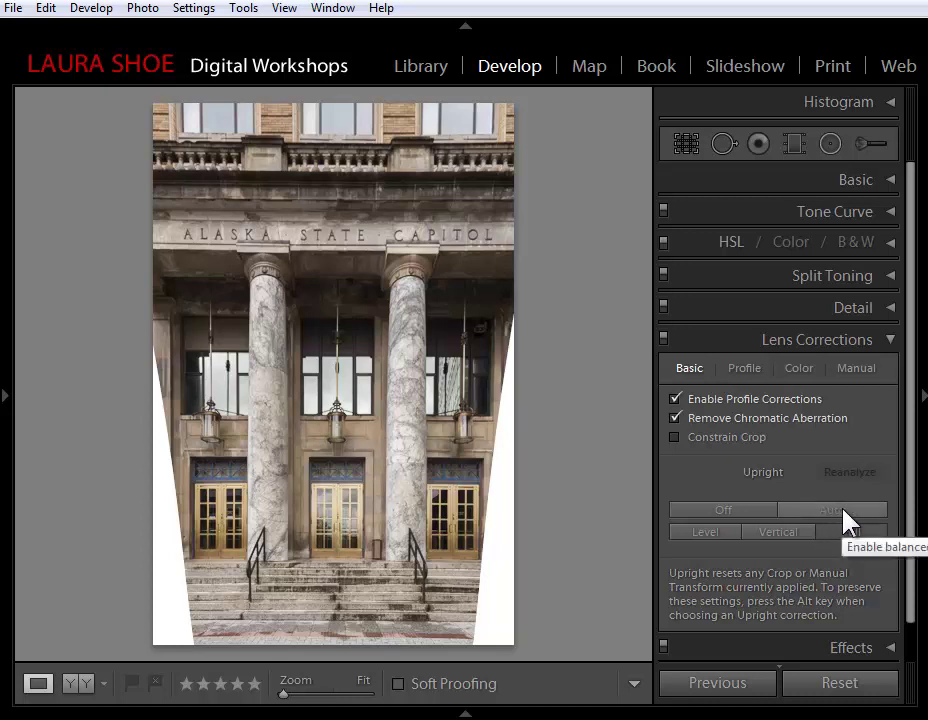
left_click(833, 515)
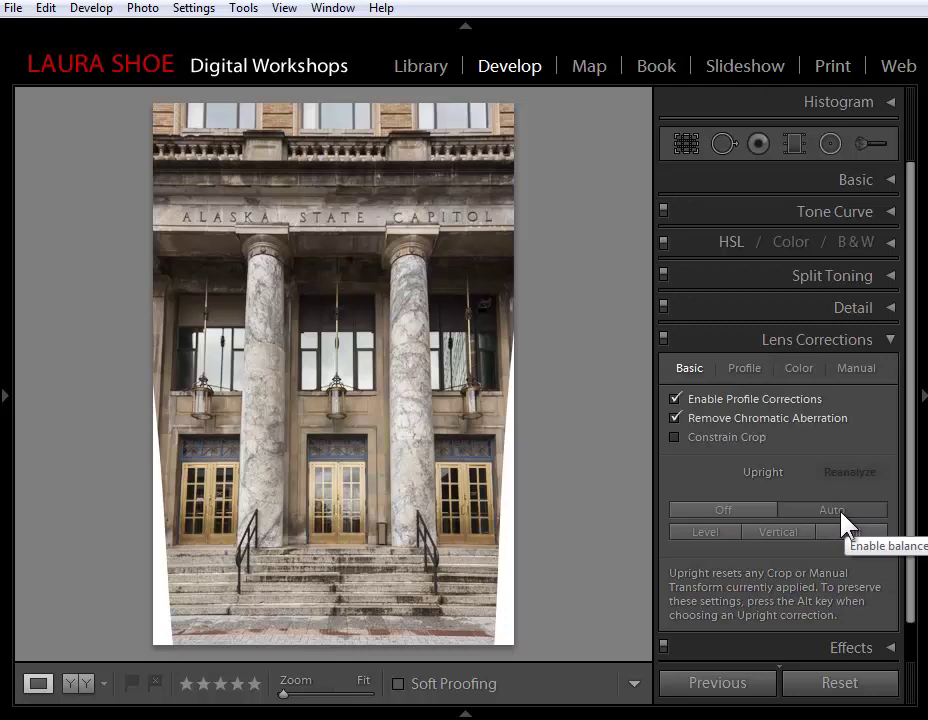
Set the Manual transform Vertical slider to −5 on the capitol photo
left_click(856, 368)
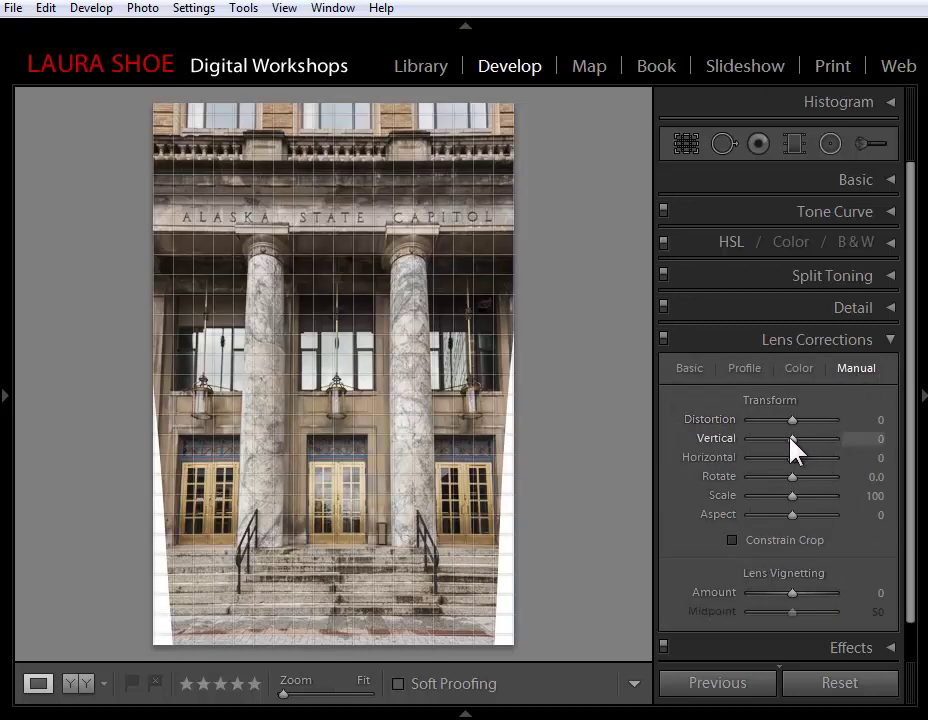
left_click_drag(790, 437, 787, 438)
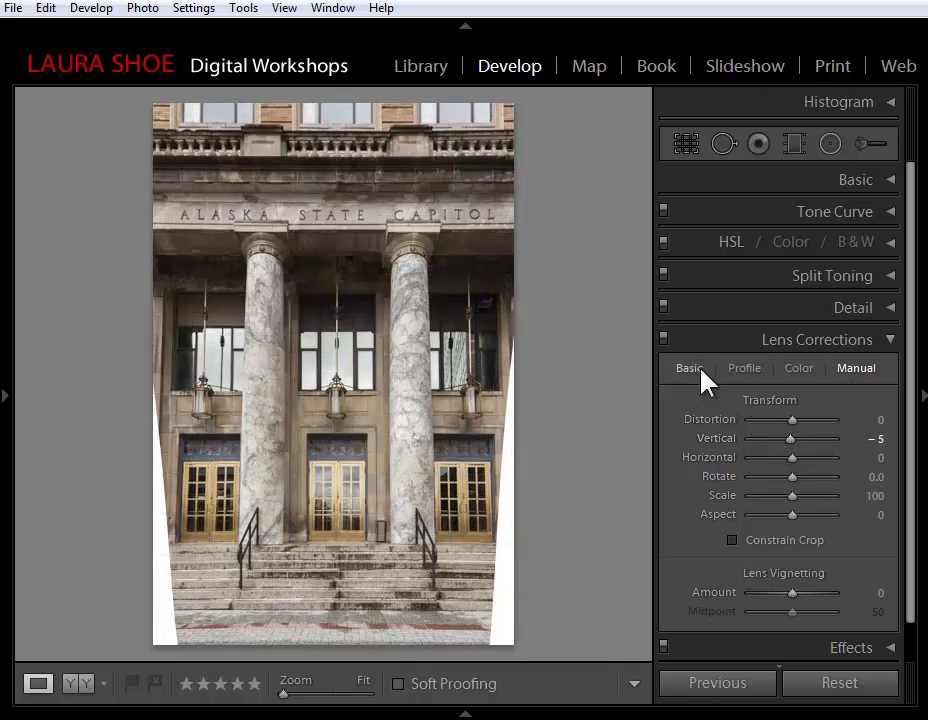
left_click(701, 377)
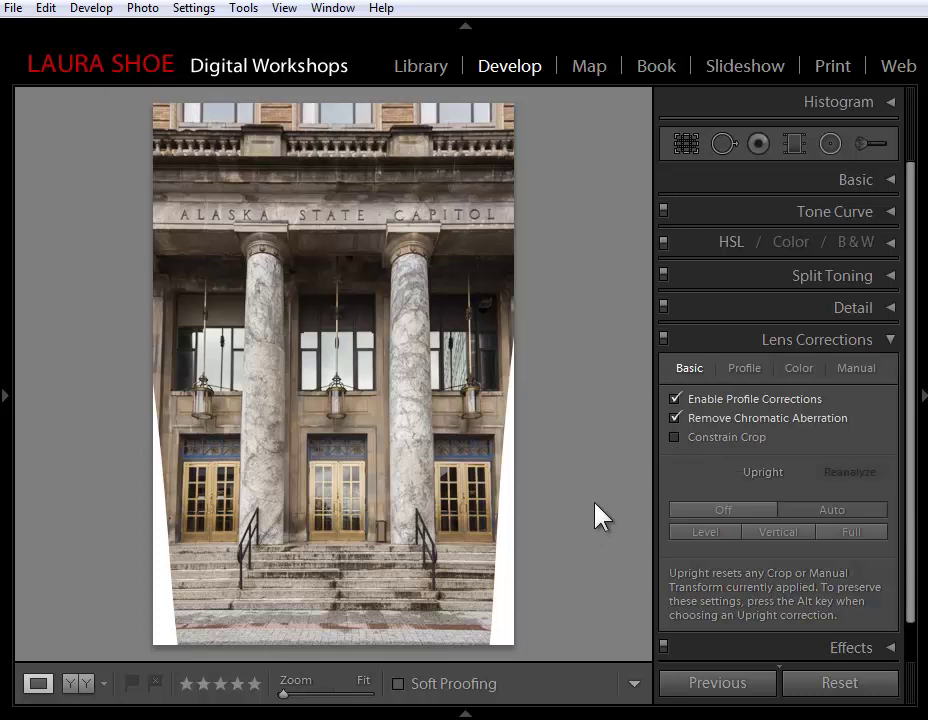
Try Constrain Crop, turn it back off, and start a crop overlay
left_click(676, 438)
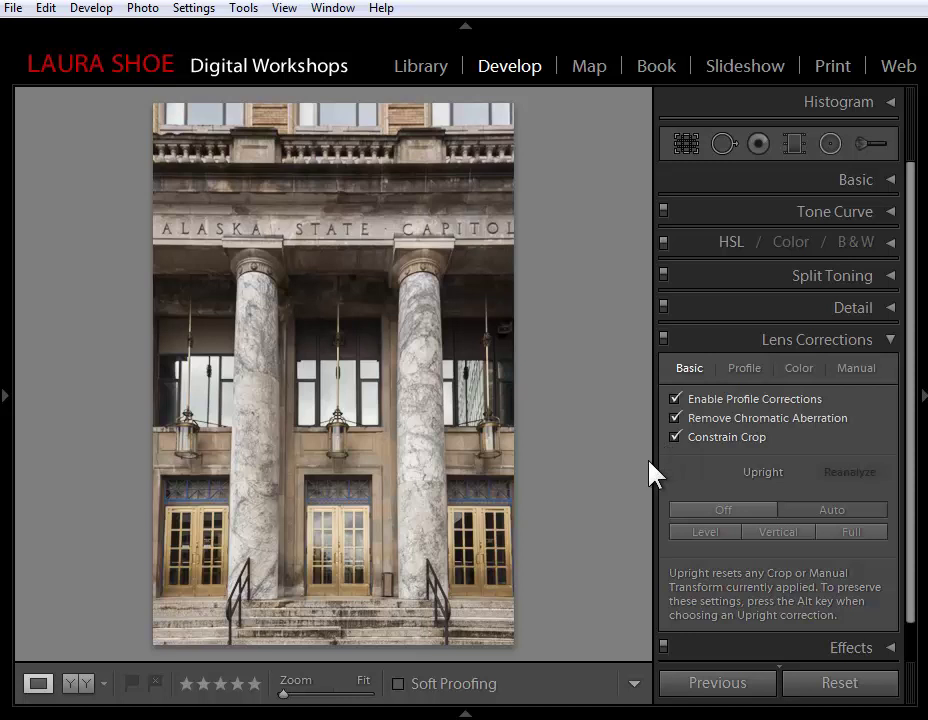
left_click(677, 440)
left_click(689, 148)
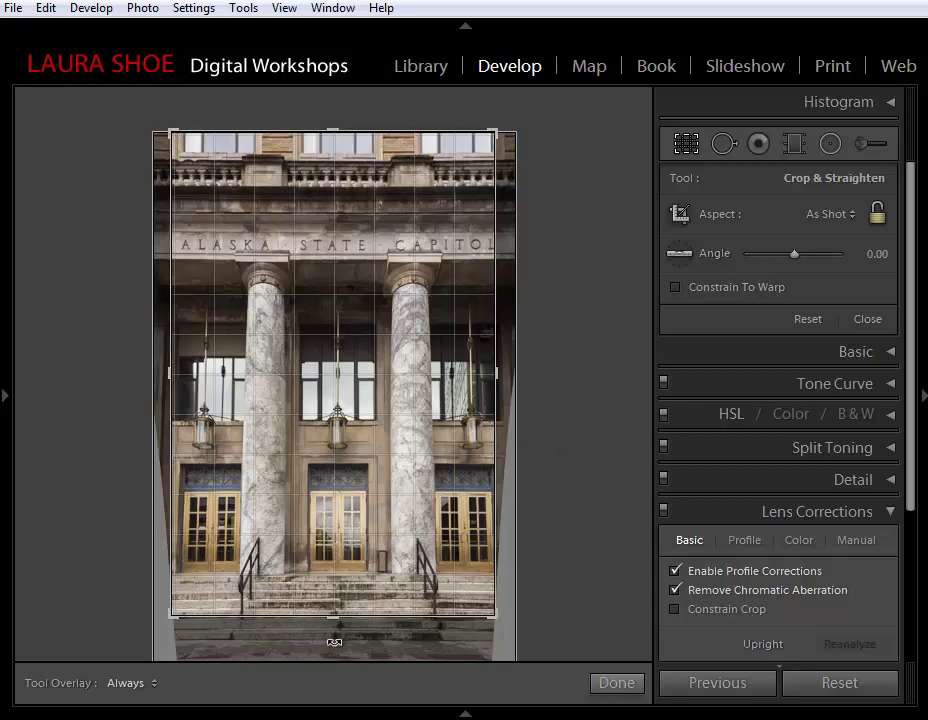
left_click_drag(331, 617, 331, 635)
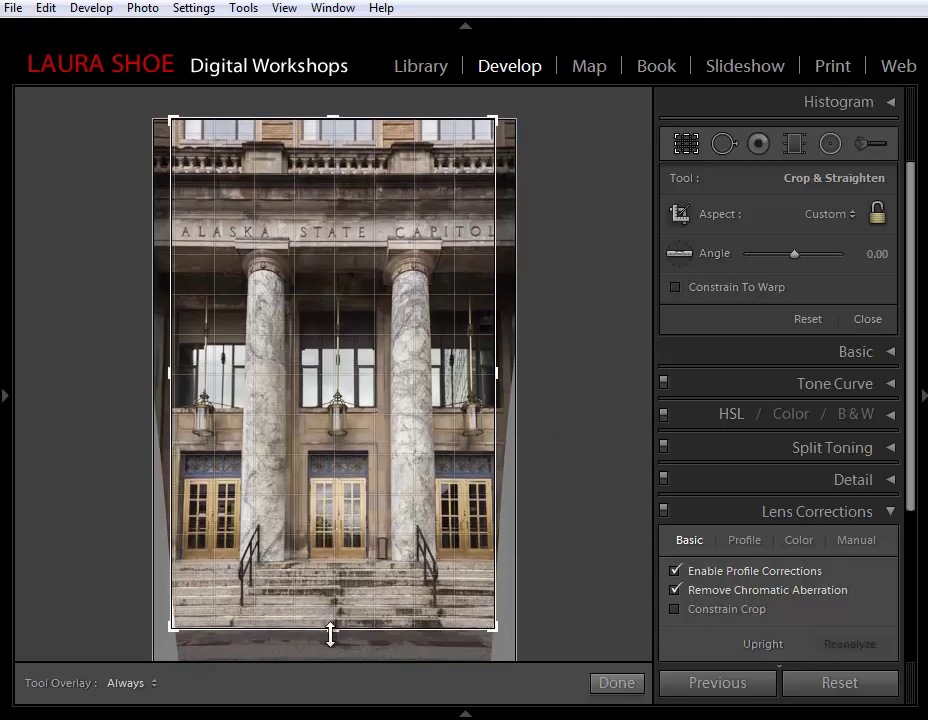
key("ctrl+z")
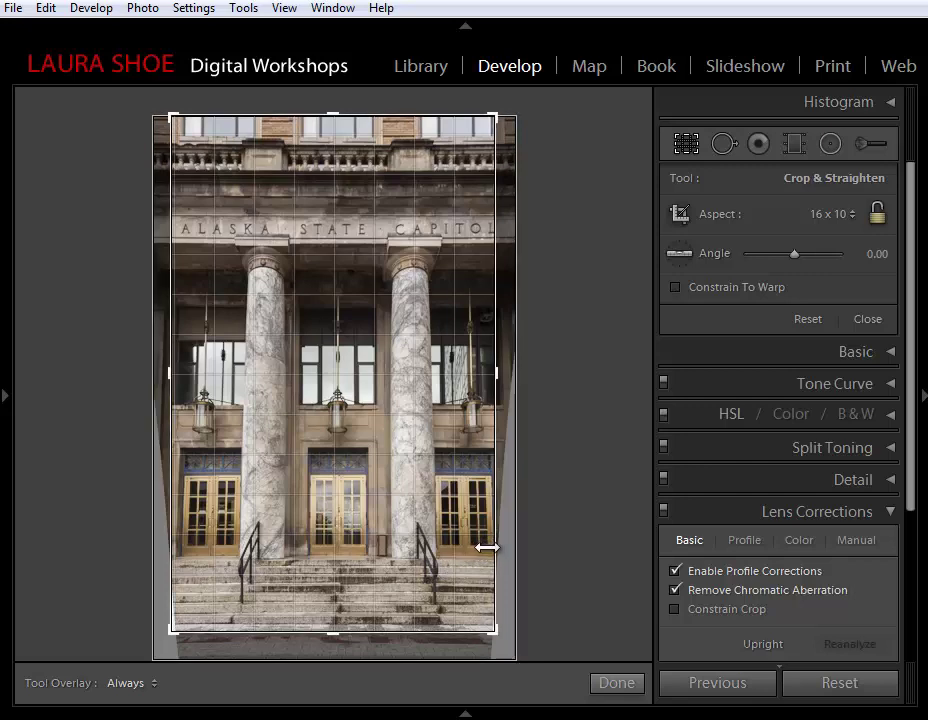
Pull the crop's left, right and top edges past the white wedges and commit
left_click_drag(487, 547, 482, 546)
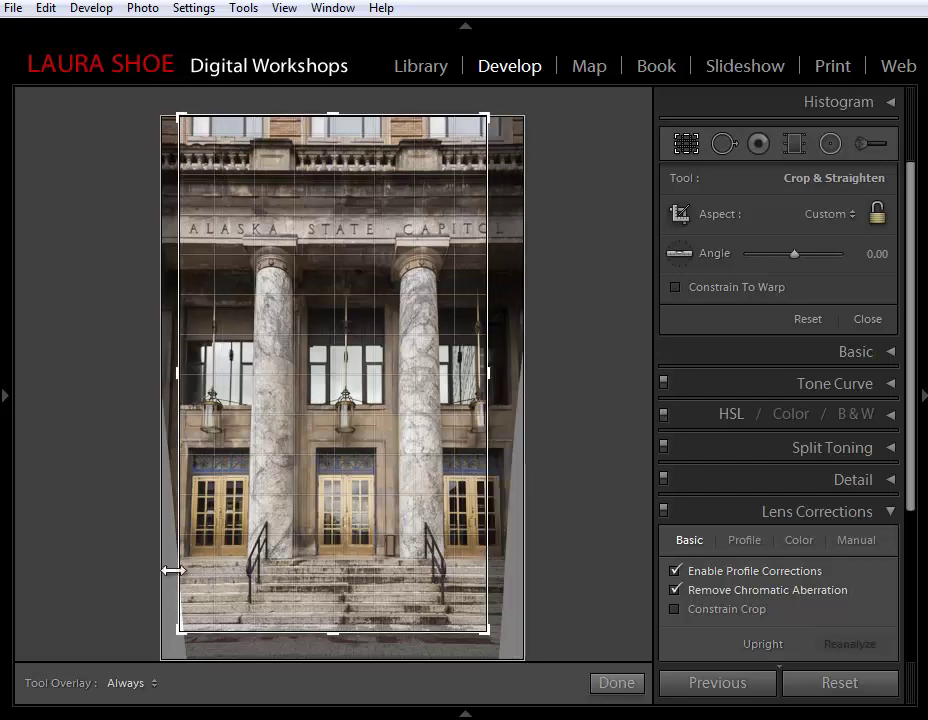
left_click_drag(173, 570, 180, 570)
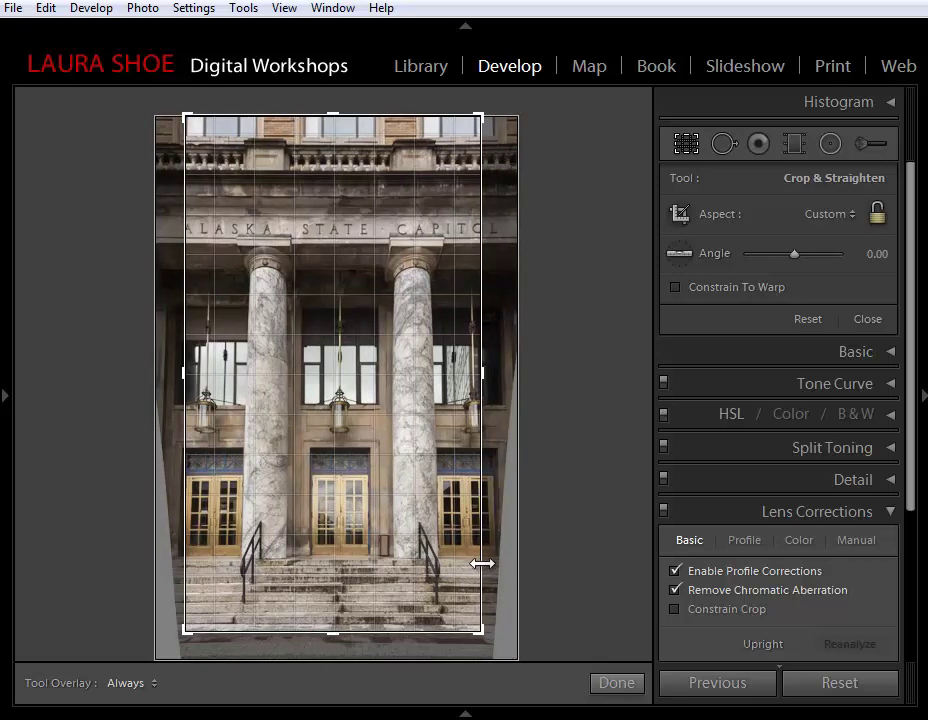
left_click_drag(482, 564, 489, 561)
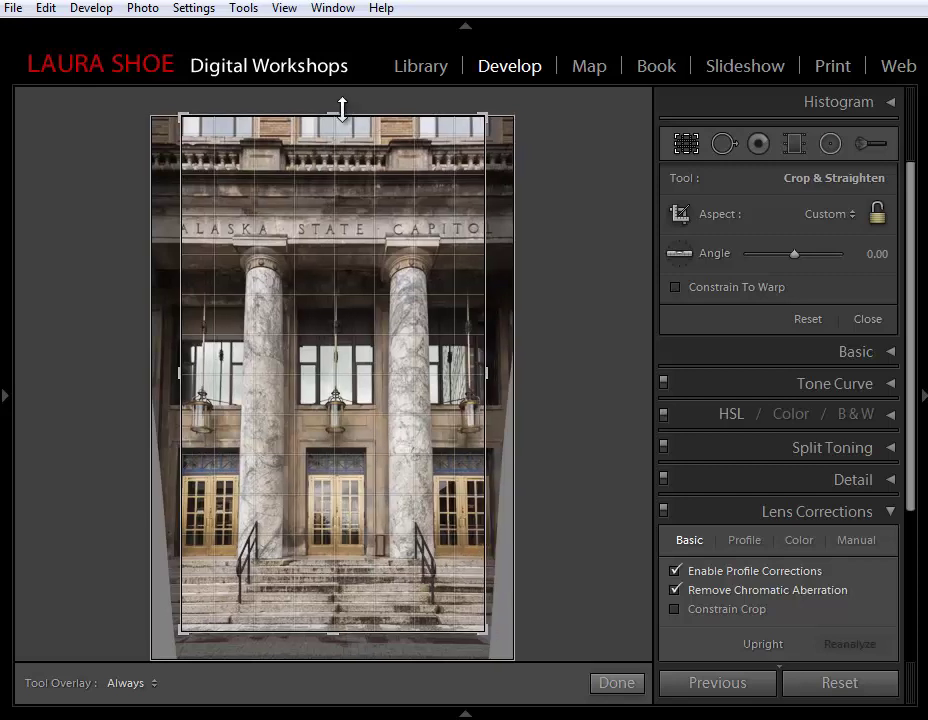
left_click_drag(342, 108, 344, 120)
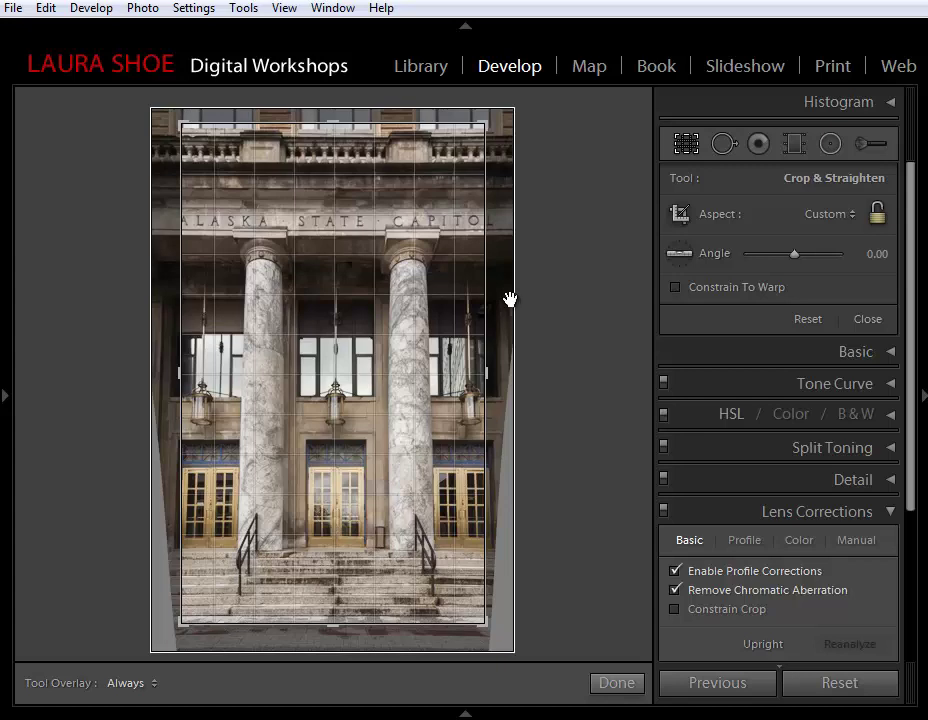
left_click(686, 144)
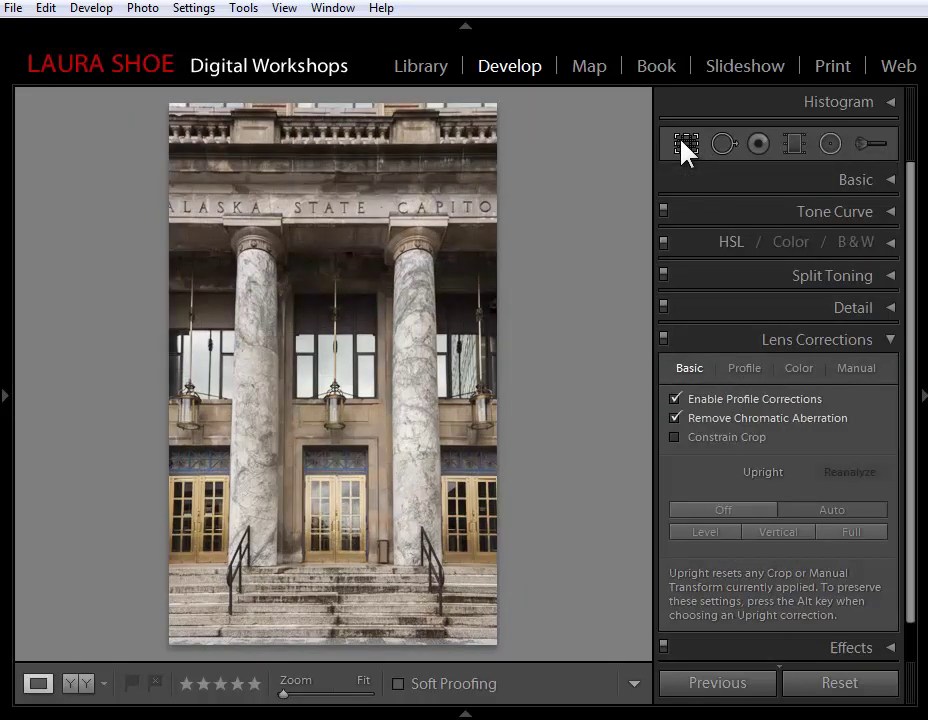
Show the filmstrip and select the grain elevator photo
left_click(464, 713)
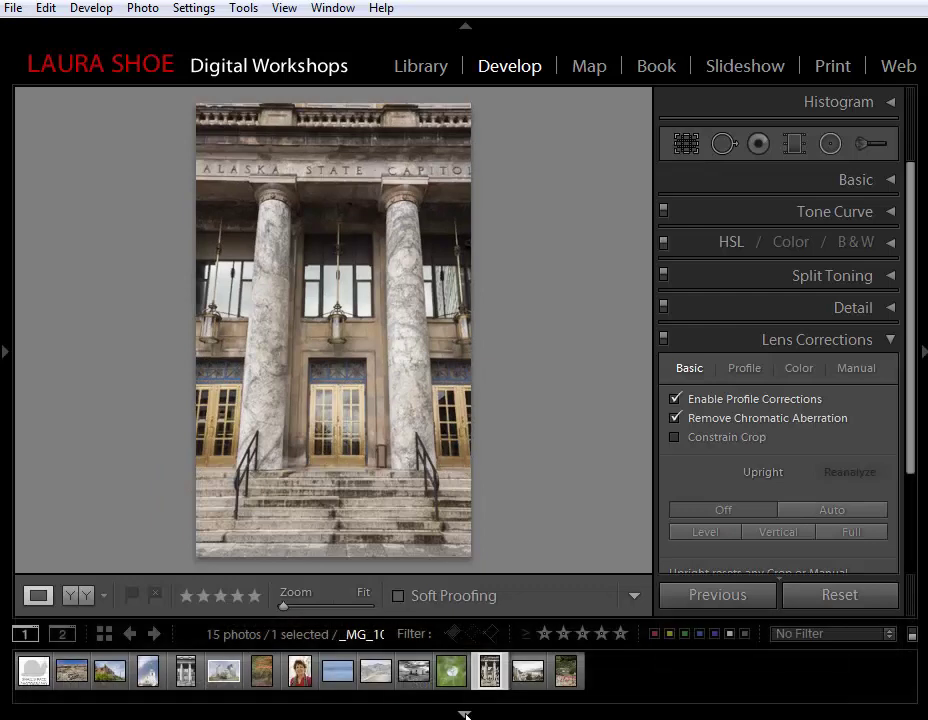
left_click(128, 668)
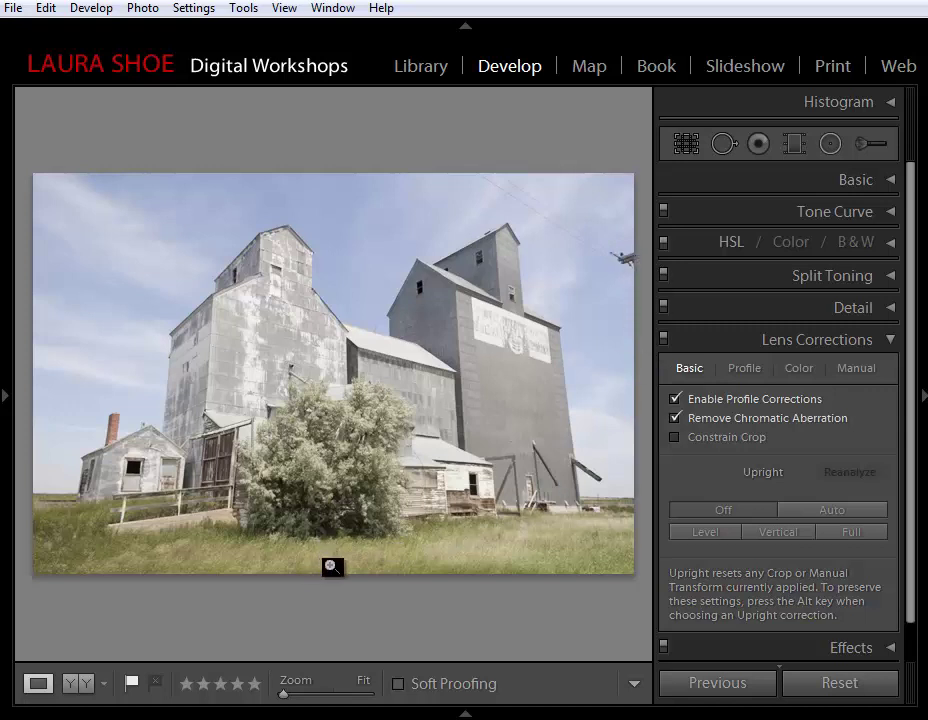
Compare Upright Auto and Vertical on the elevators, keep Auto, and enter Crop Overlay mode
left_click(848, 520)
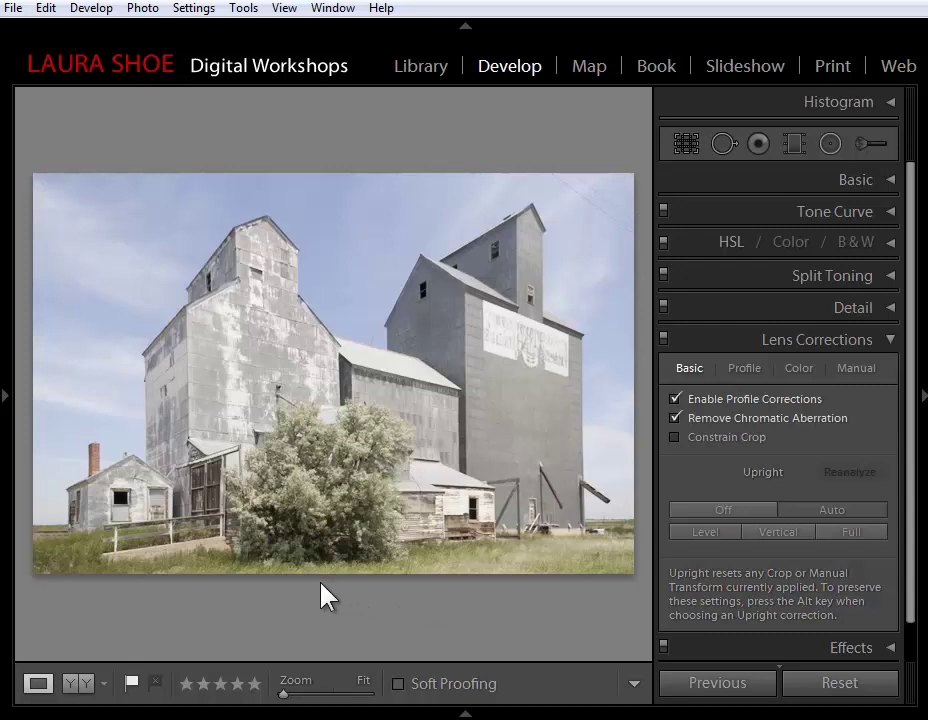
key("ctrl+z")
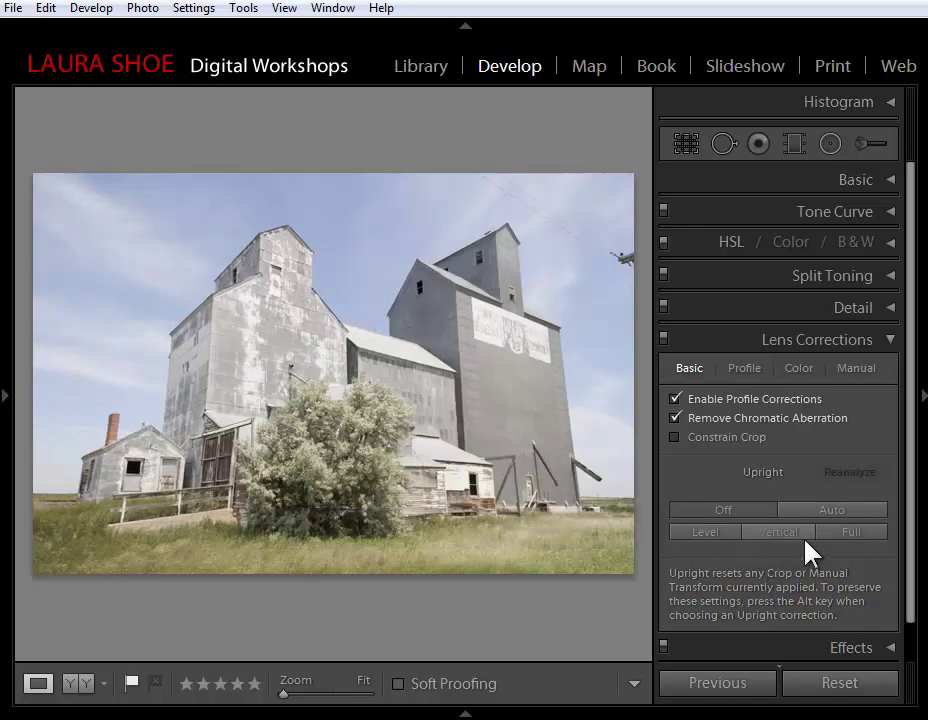
left_click(791, 532)
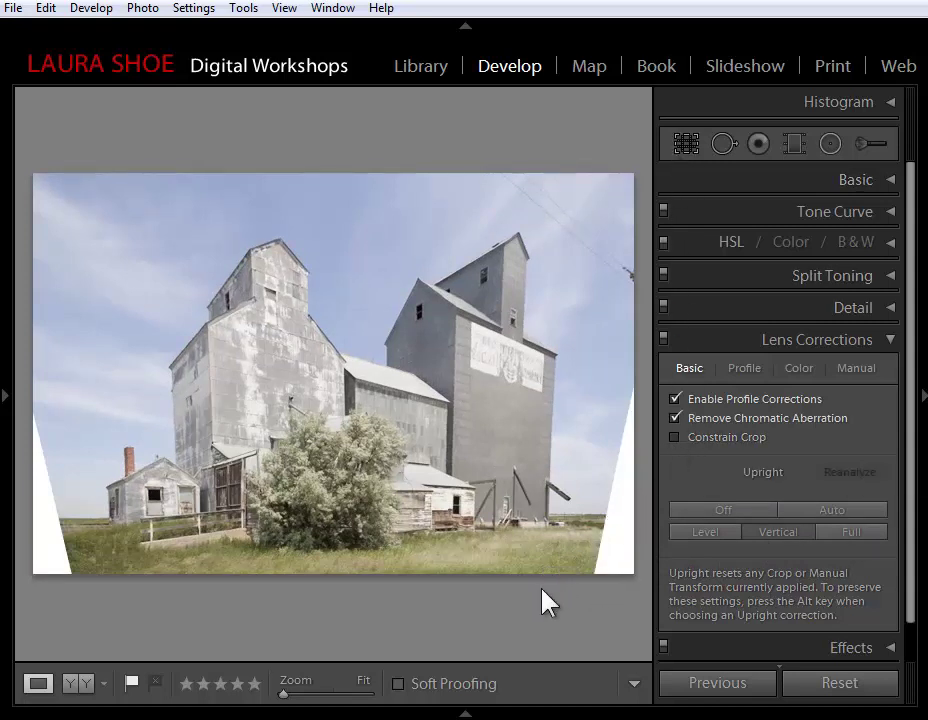
left_click(820, 509)
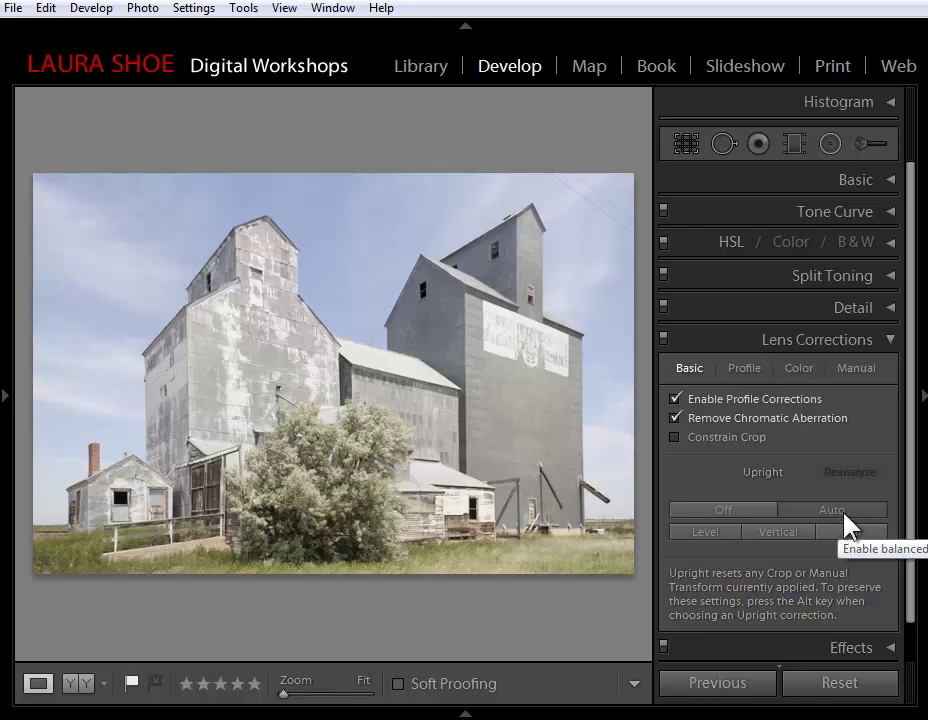
left_click(689, 146)
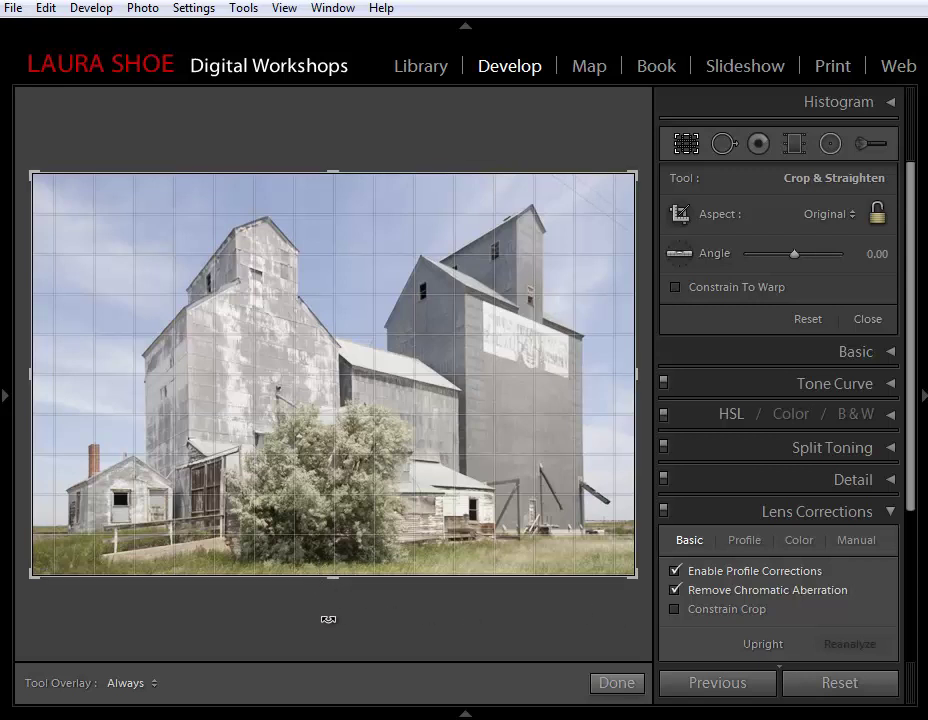
Apply Upright Vertical and raise the Manual Vertical perspective to +12
scroll(912, 512, "down", 3)
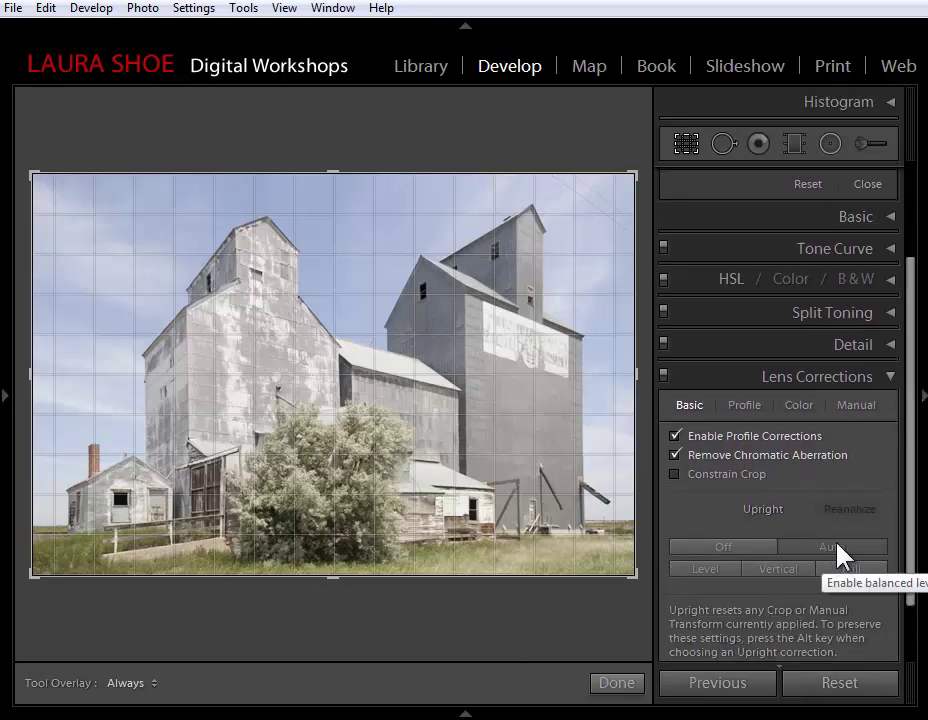
left_click(779, 570)
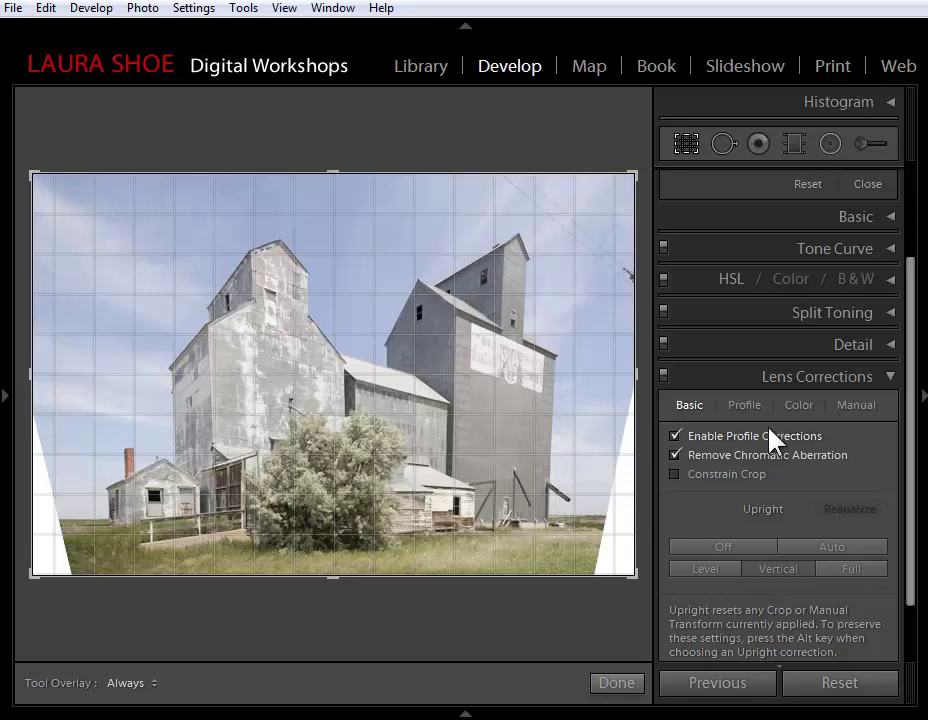
left_click(864, 408)
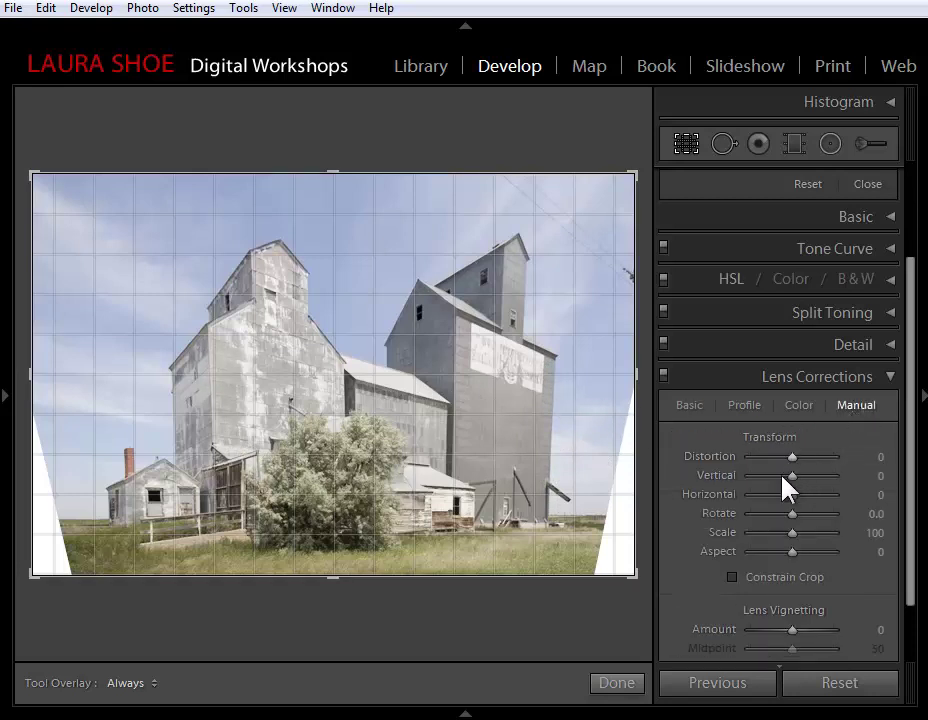
mouse_move(793, 480)
left_mouse_down()
mouse_move(805, 474)
mouse_move(795, 474)
left_mouse_up()
Crop the white wedges off the left and right sides and commit the crop
left_click(685, 144)
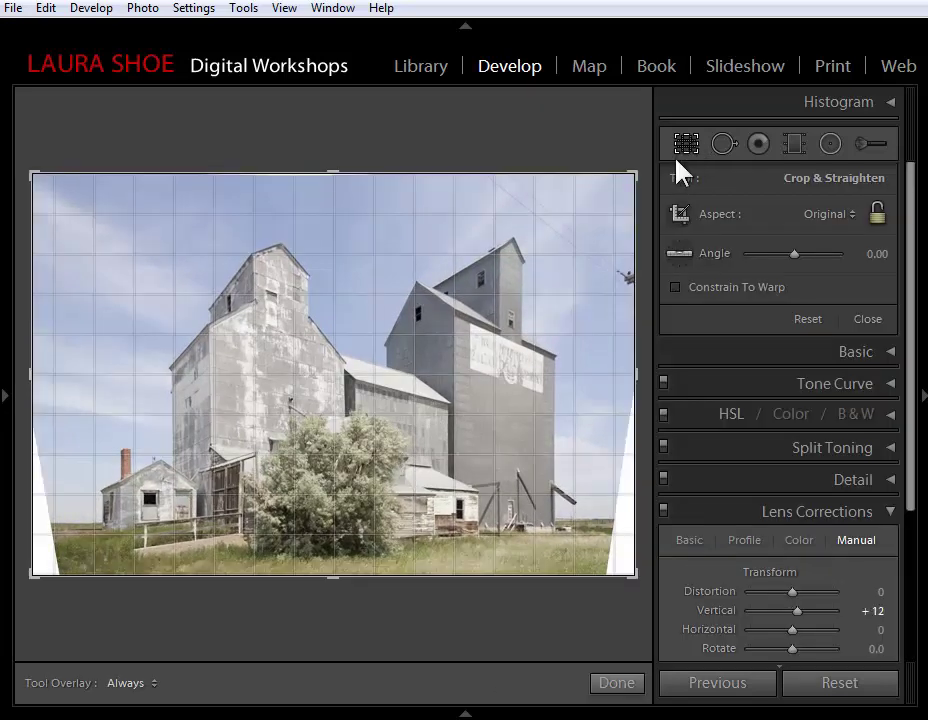
left_click_drag(628, 372, 617, 375)
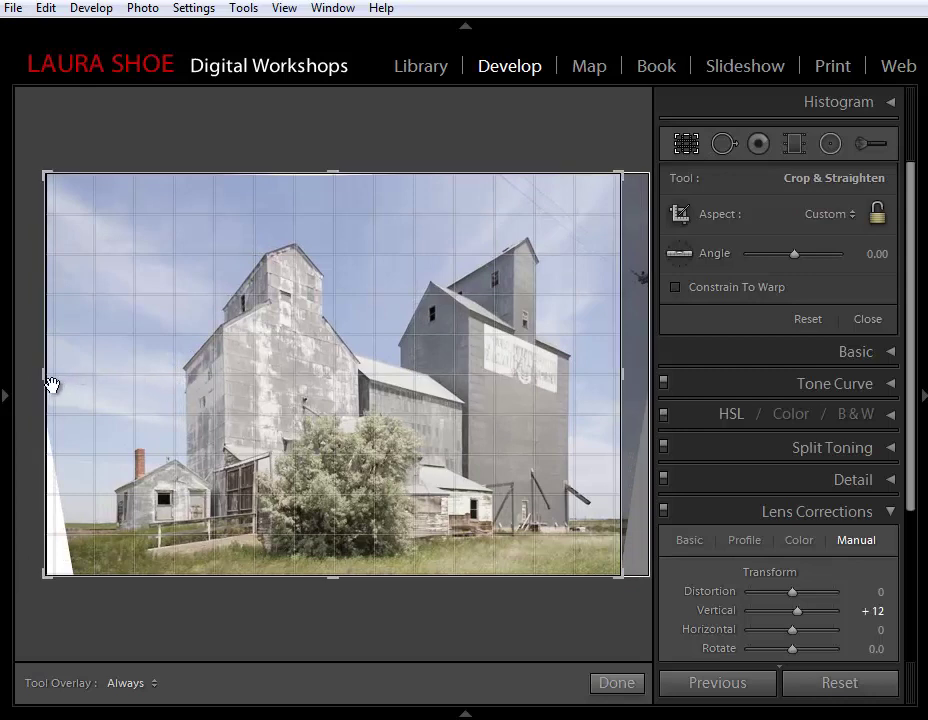
left_click_drag(49, 385, 63, 382)
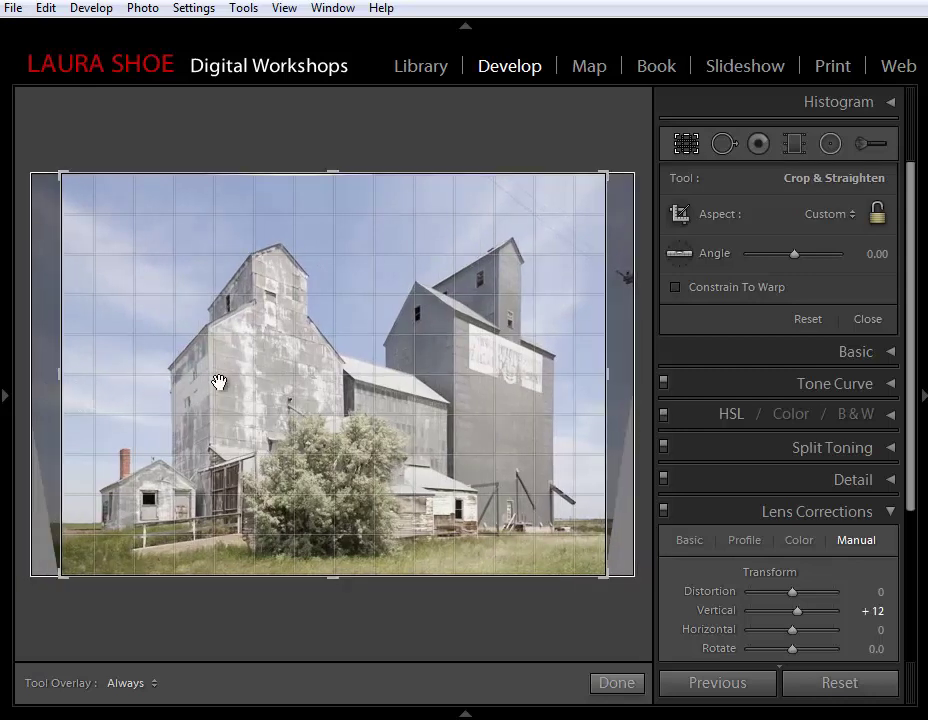
key("r")
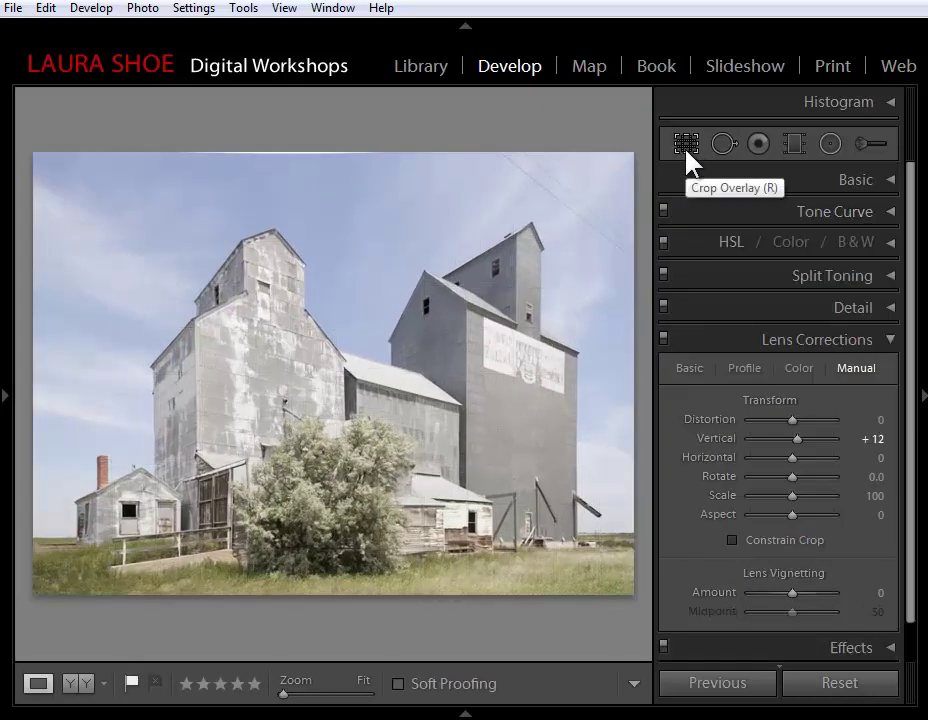
left_click(689, 368)
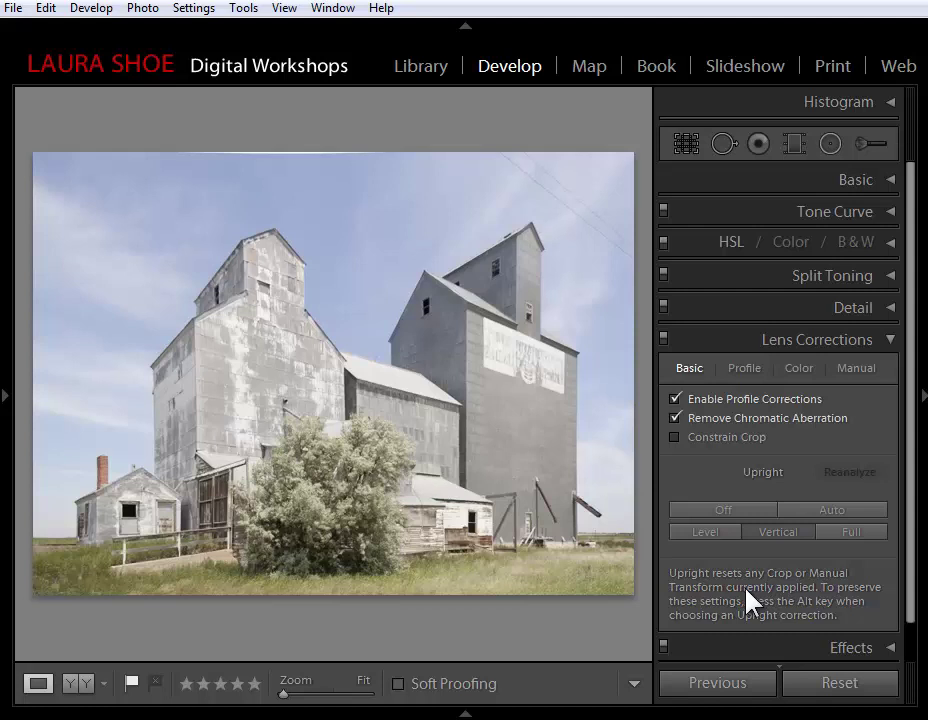
Reset all adjustments and crop the left and right edges tightly to a near-square frame
left_click(835, 686)
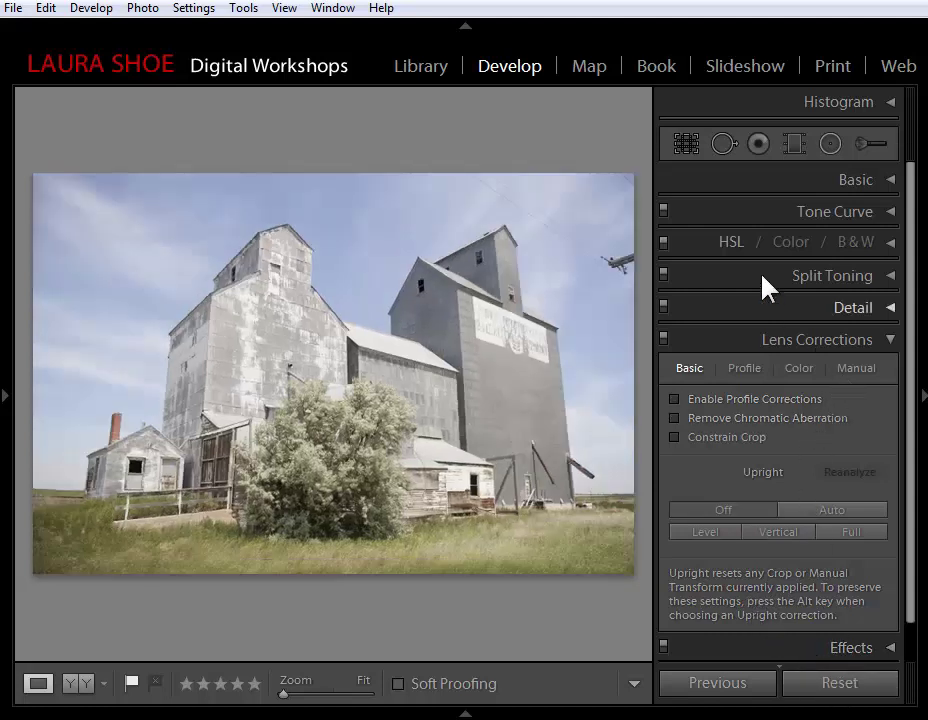
left_click(689, 145)
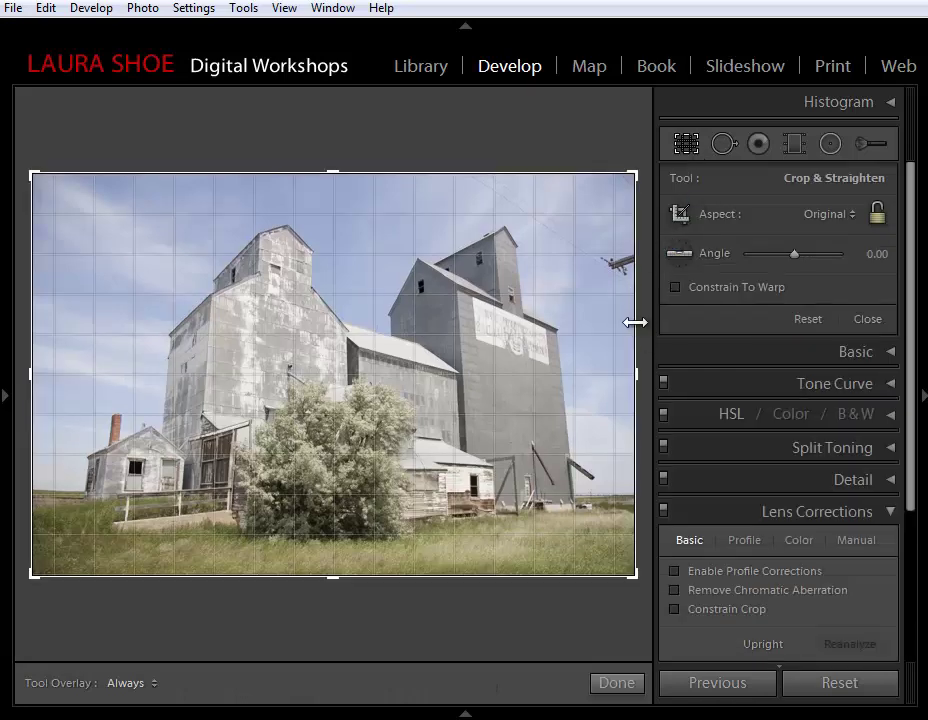
left_click_drag(634, 321, 593, 322)
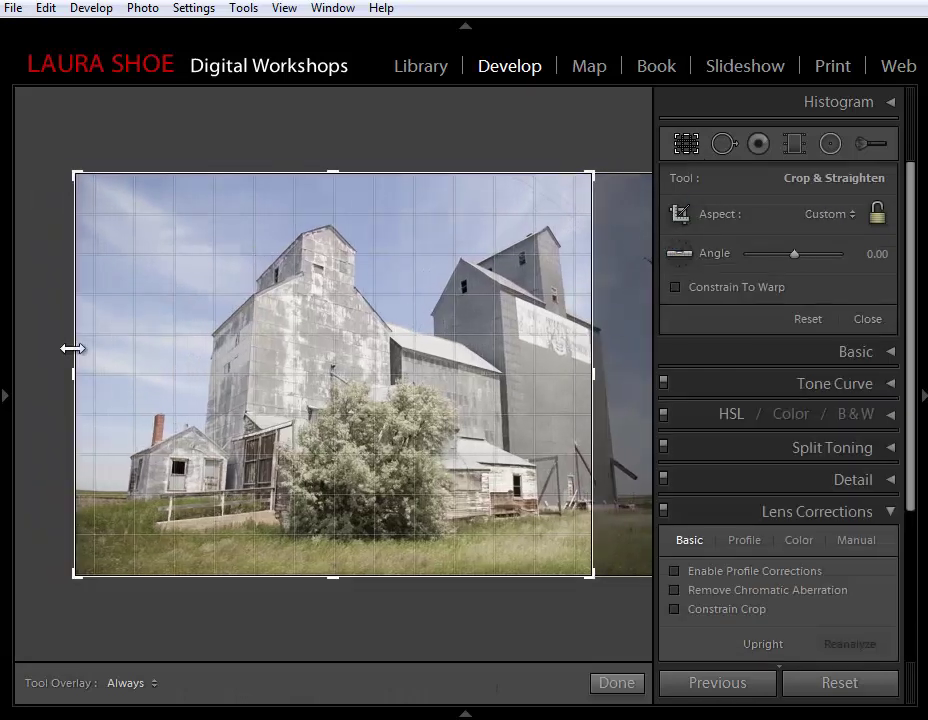
left_click_drag(74, 348, 127, 353)
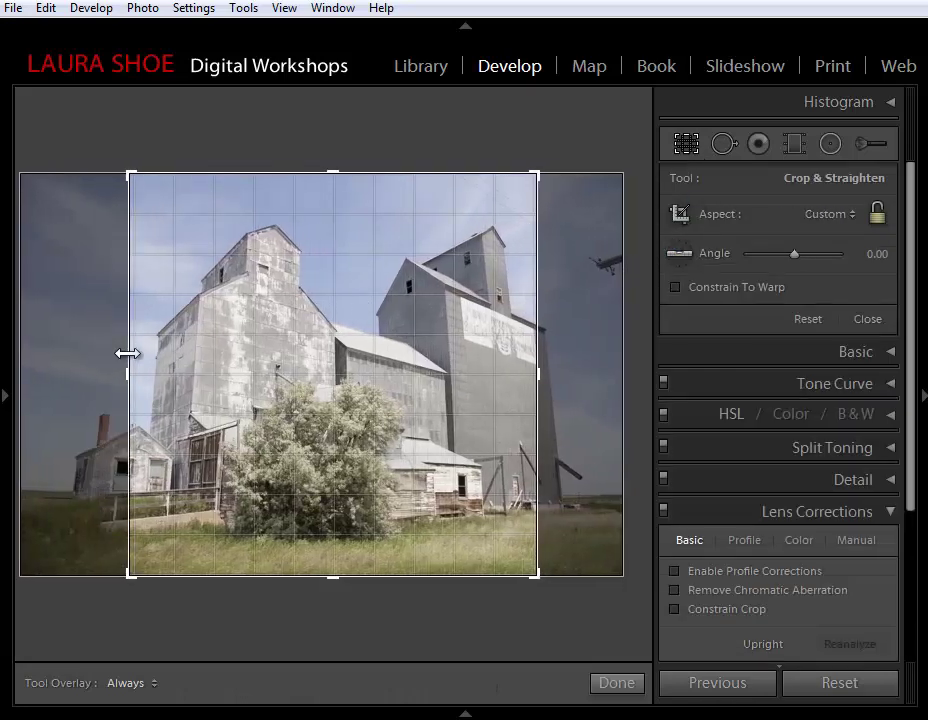
left_click(689, 145)
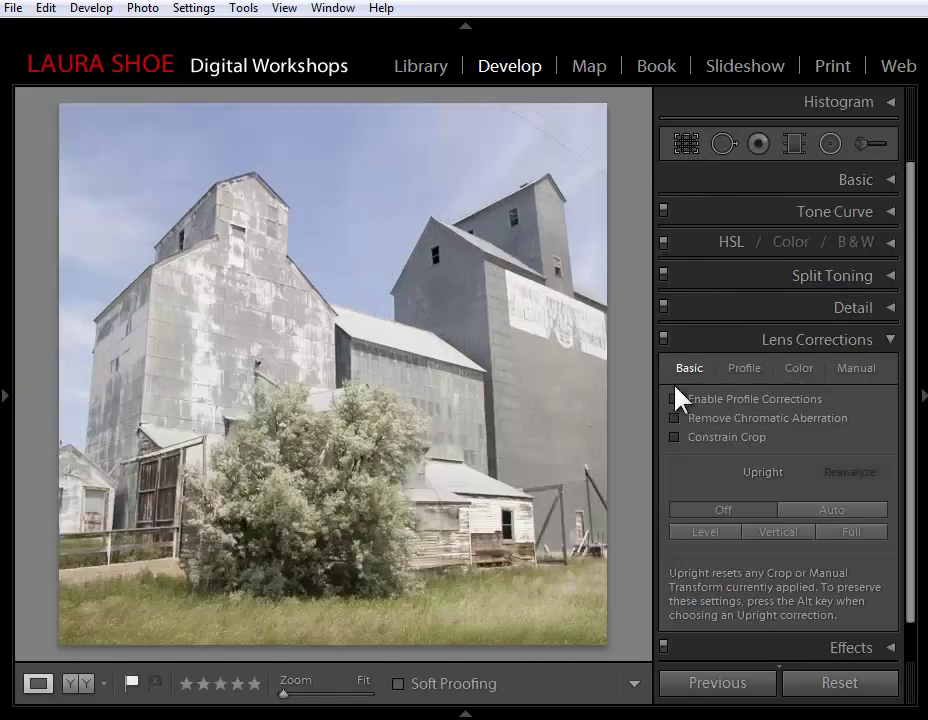
Apply Upright Auto and inspect the resulting Manual transform values
left_click(826, 512)
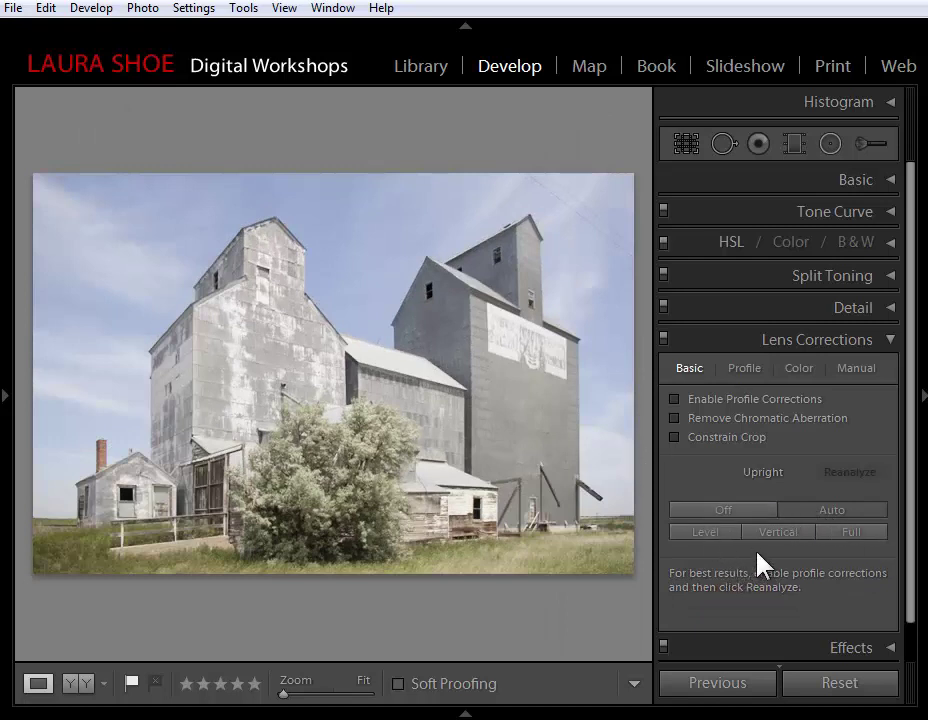
left_click(863, 372)
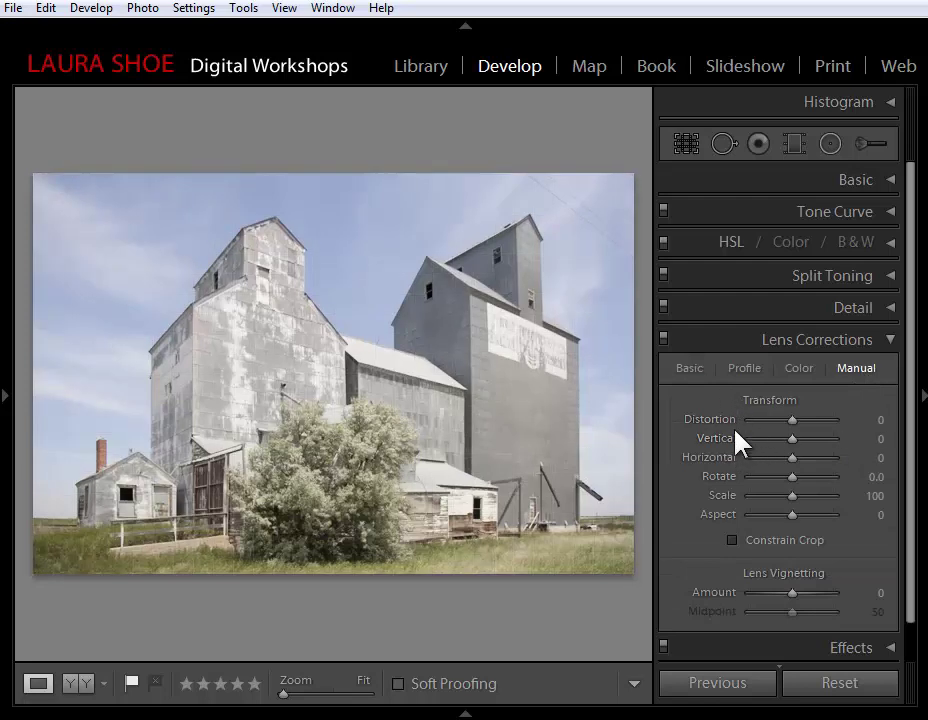
left_click(690, 372)
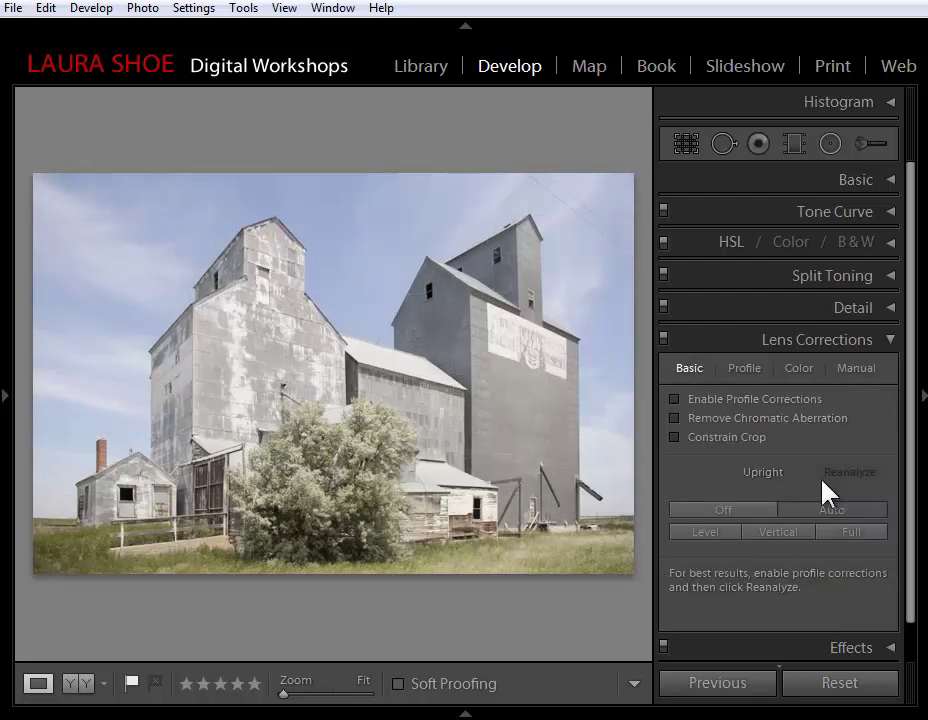
Undo, then Alt-apply Upright Auto so the near-square crop is preserved
key("ctrl+z")
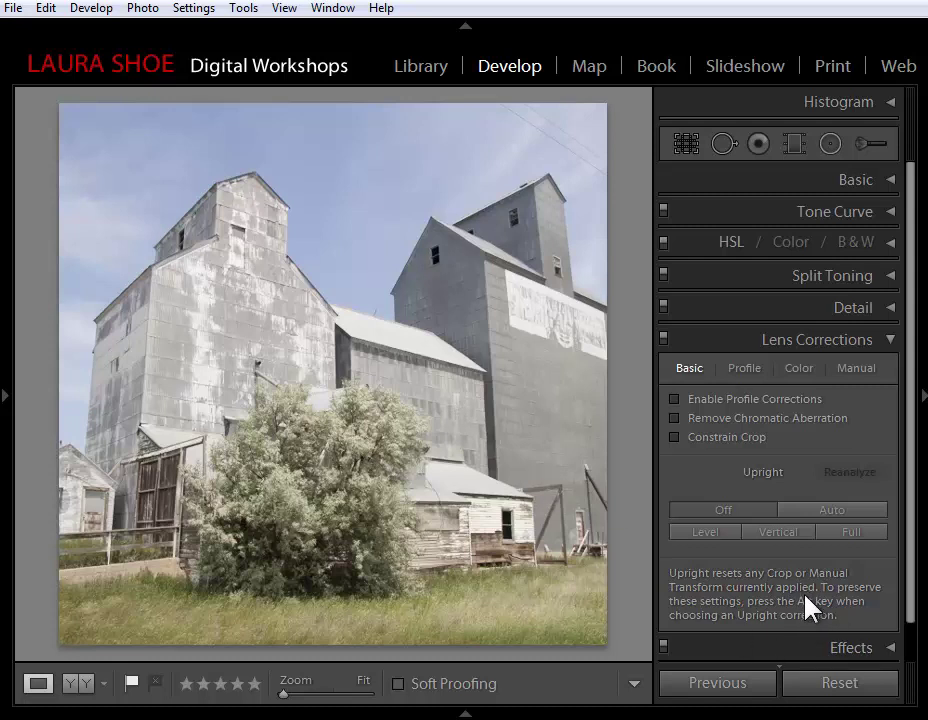
key("alt")
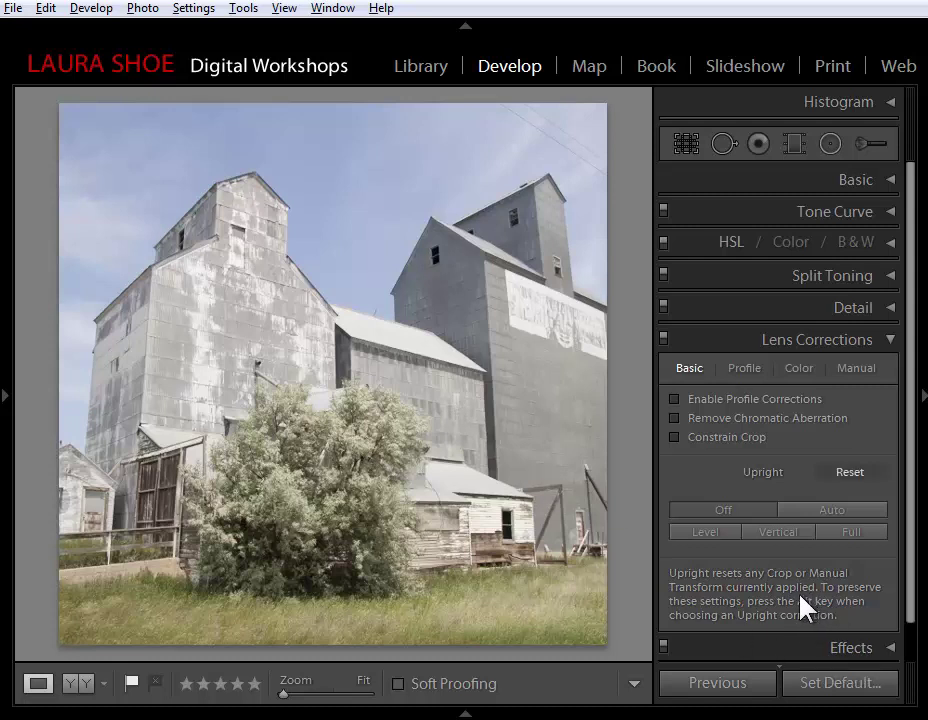
left_click(838, 514, "alt")
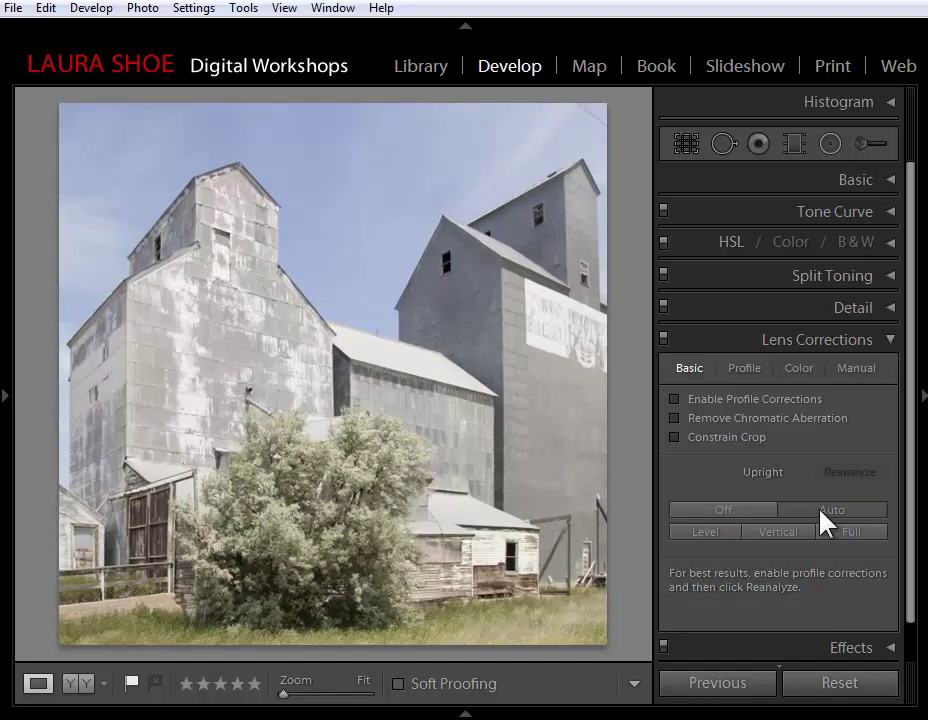
Open the brick building photo and apply Upright Auto, which reports no correction found
left_click(466, 714)
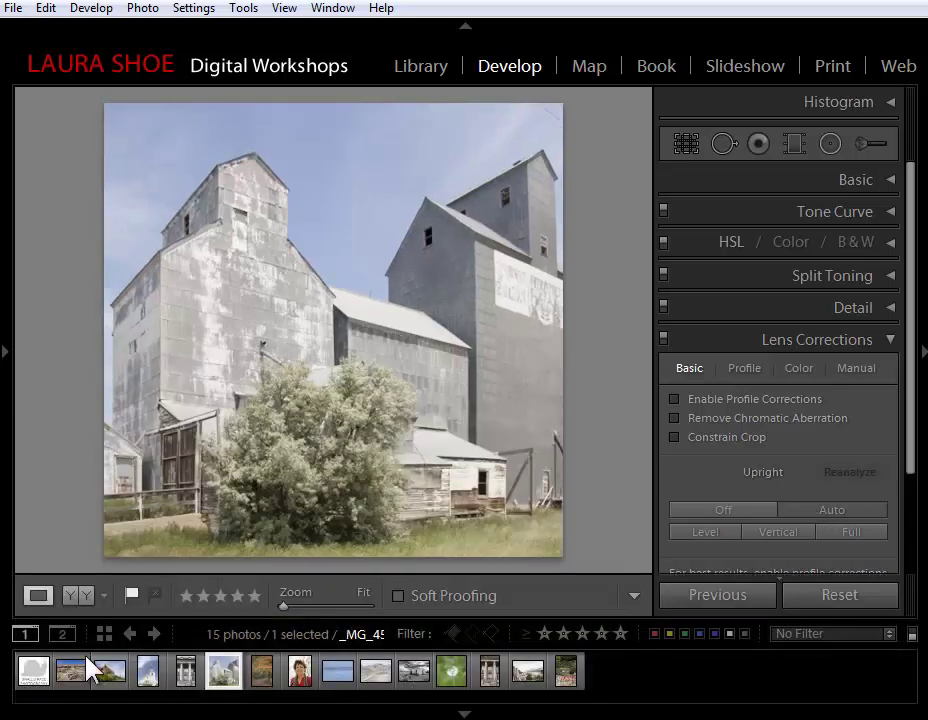
left_click(116, 675)
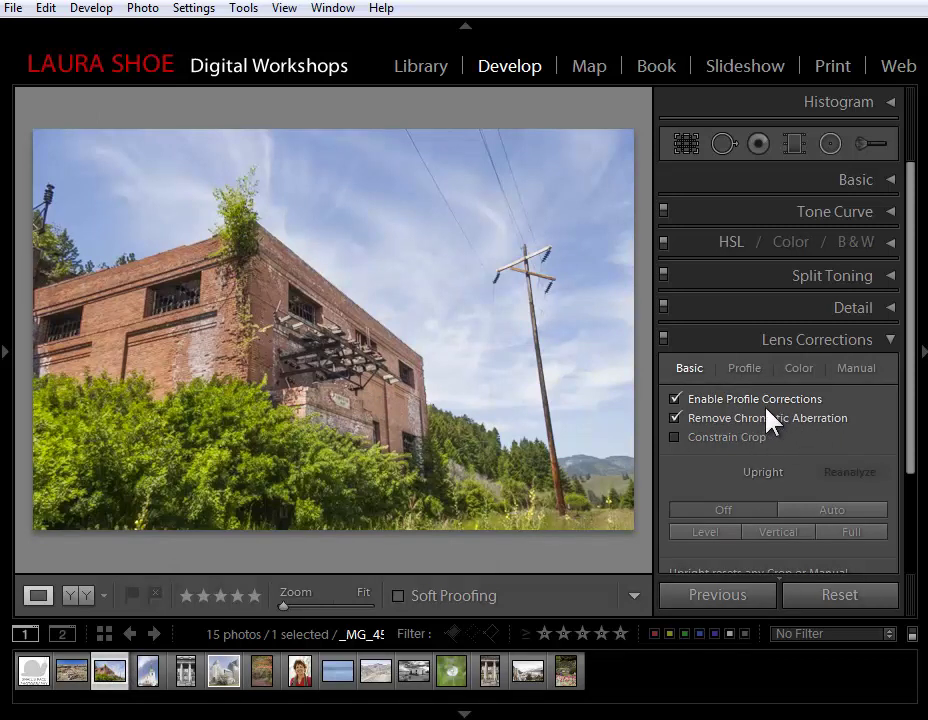
left_click(833, 518)
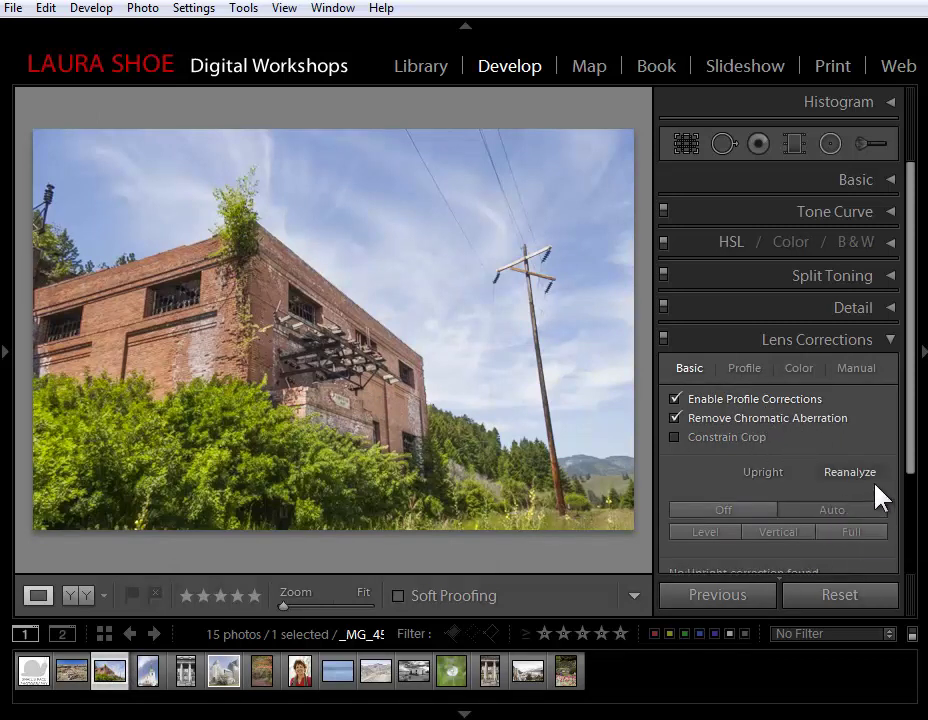
left_click_drag(911, 476, 913, 543)
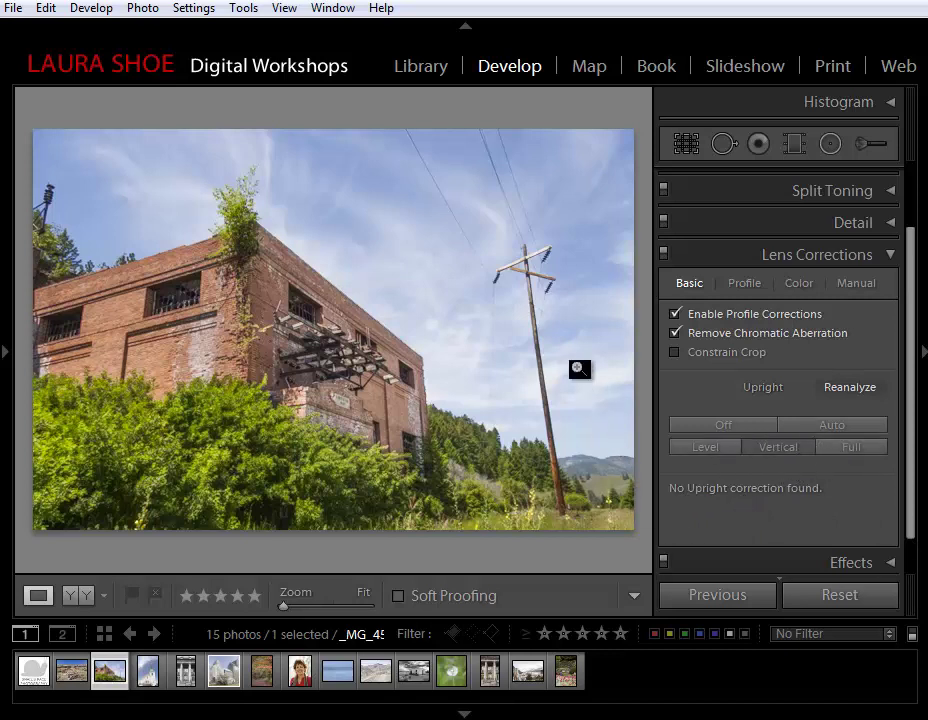
Set the manual Vertical perspective to -17, then go back to the Basic lens corrections
left_click(855, 283)
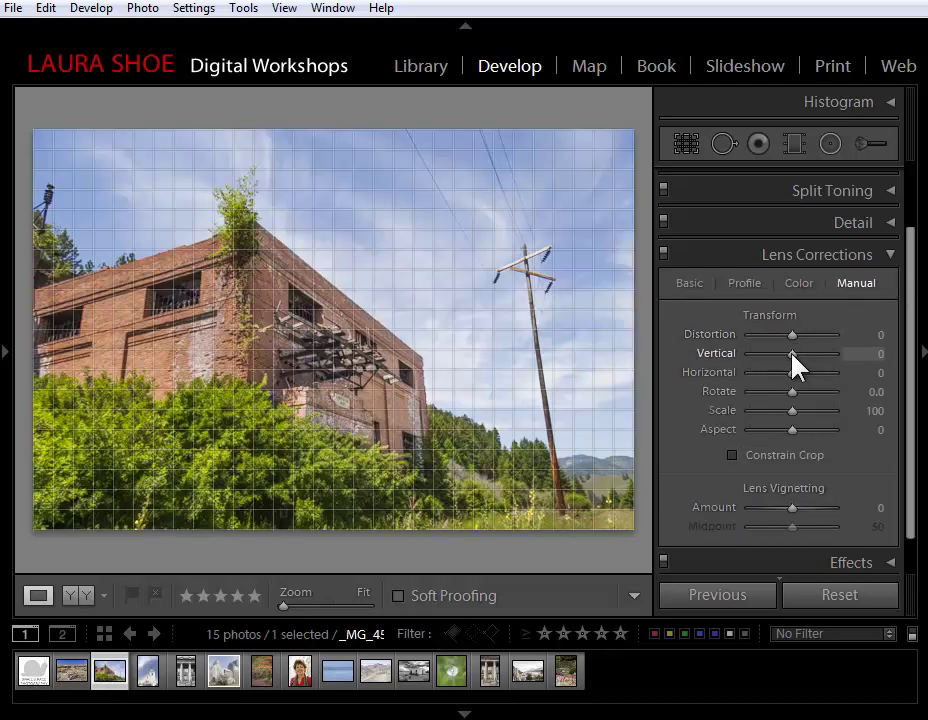
left_click_drag(792, 354, 785, 354)
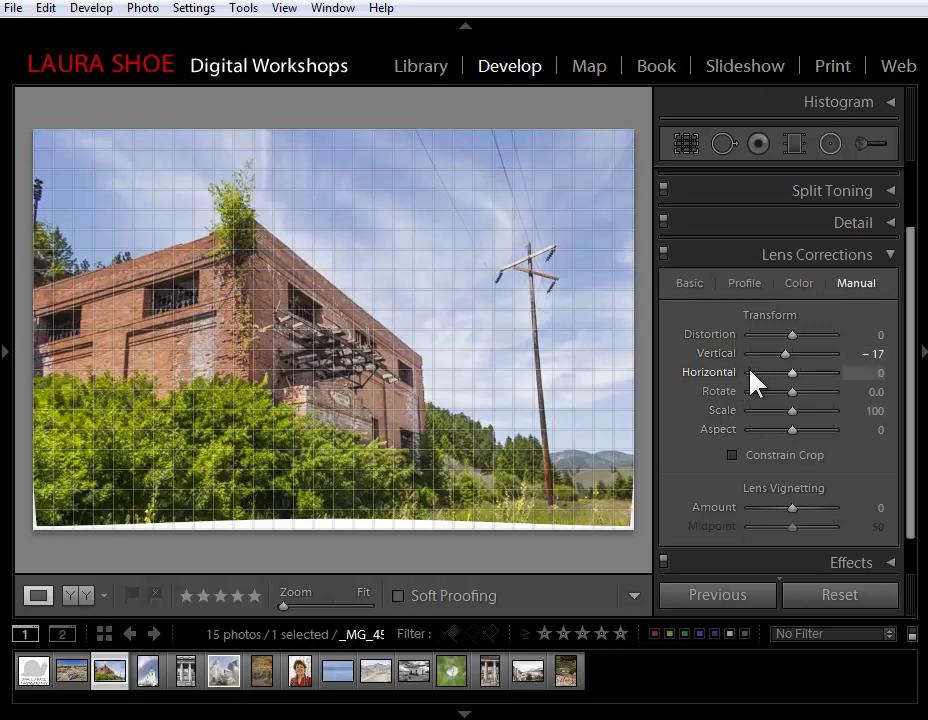
left_click(692, 287)
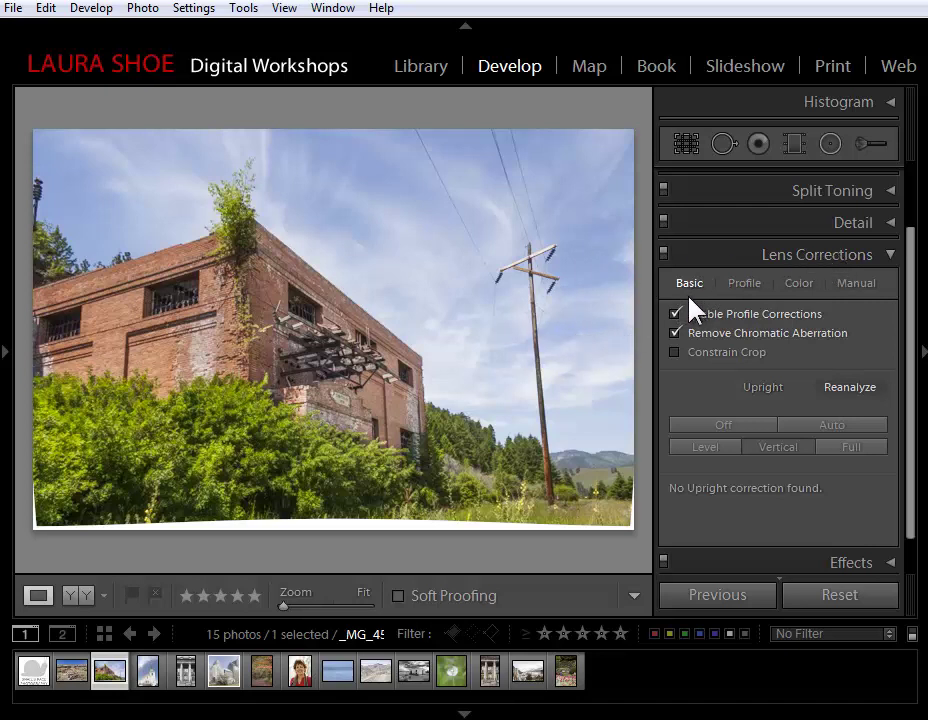
Turn on the Loupe Grid overlay and switch to the grain elevator photo via the Capitol photo
left_click(284, 9)
mouse_move(328, 298)
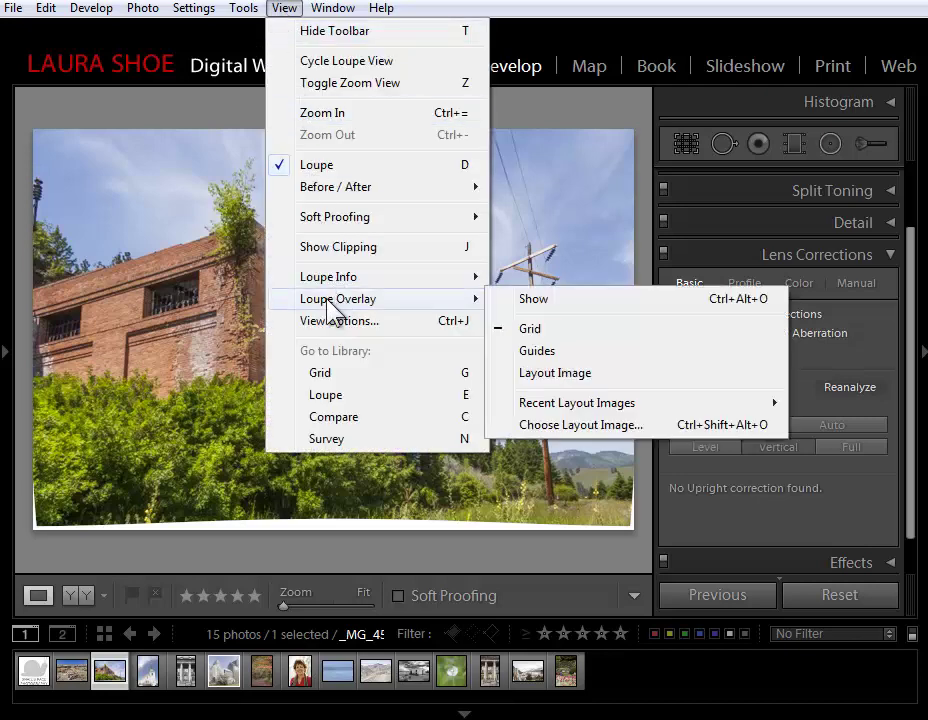
left_click(528, 330)
left_click(185, 671)
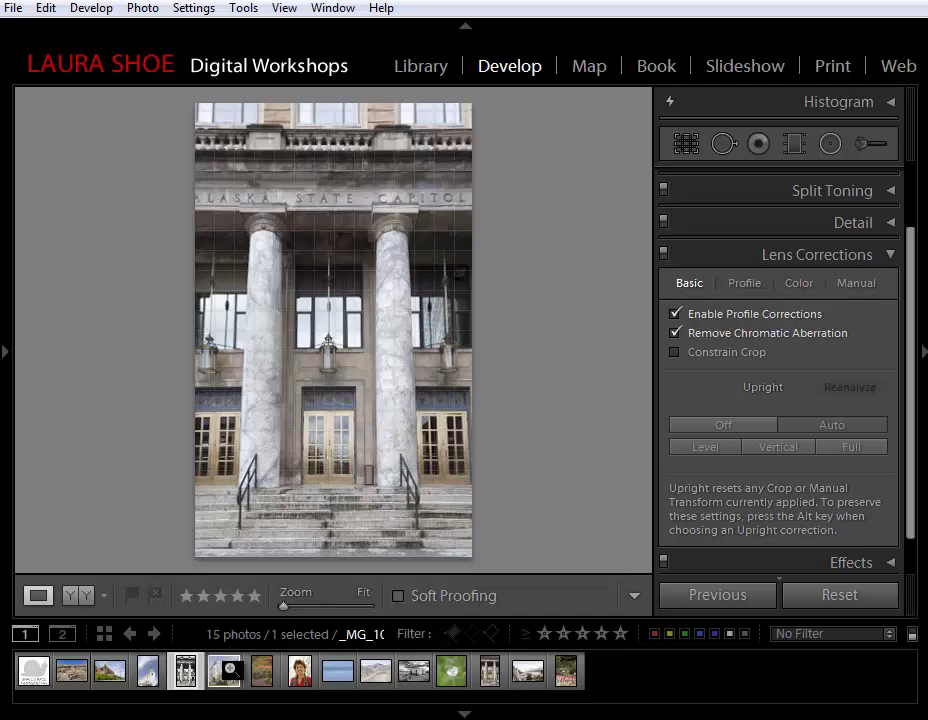
left_click(222, 671)
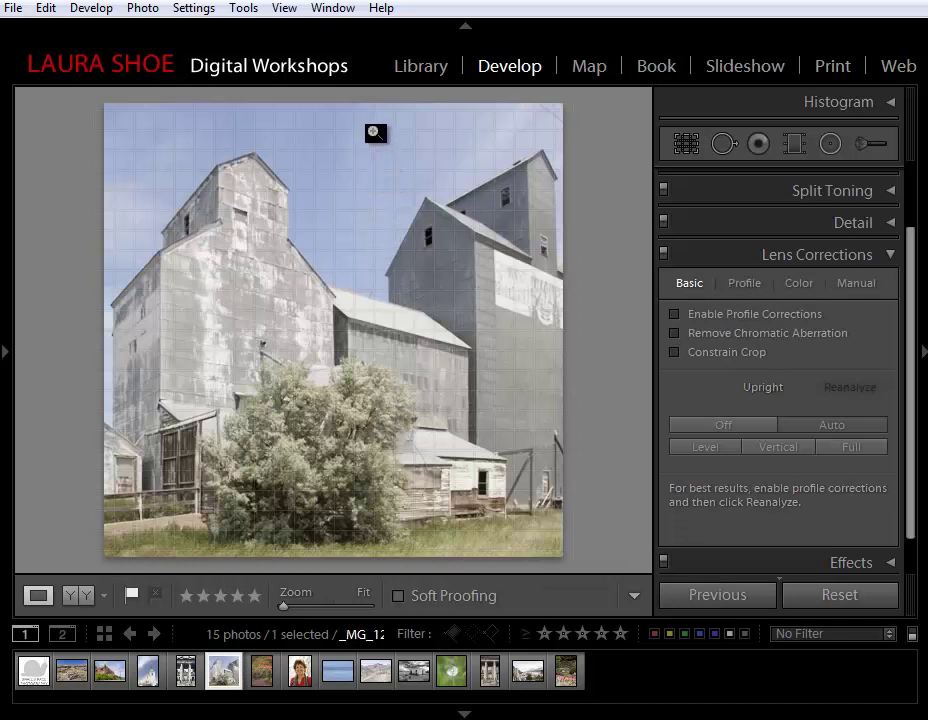
Set the grid overlay to size 21 and raise its opacity to 21
key("ctrl")
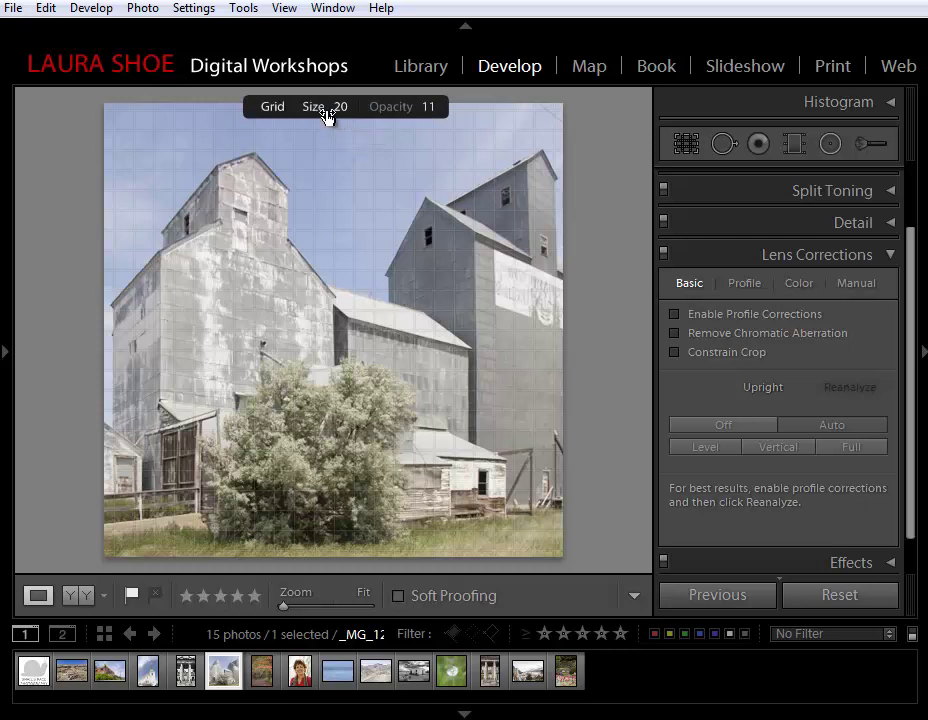
left_click_drag(313, 110, 315, 137)
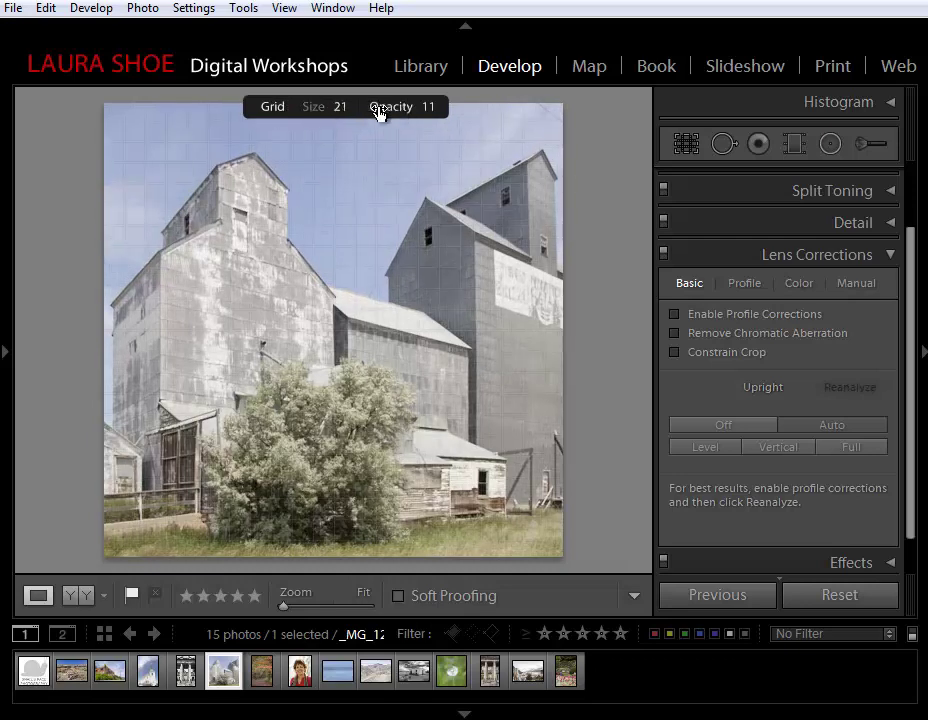
left_click_drag(379, 114, 416, 128)
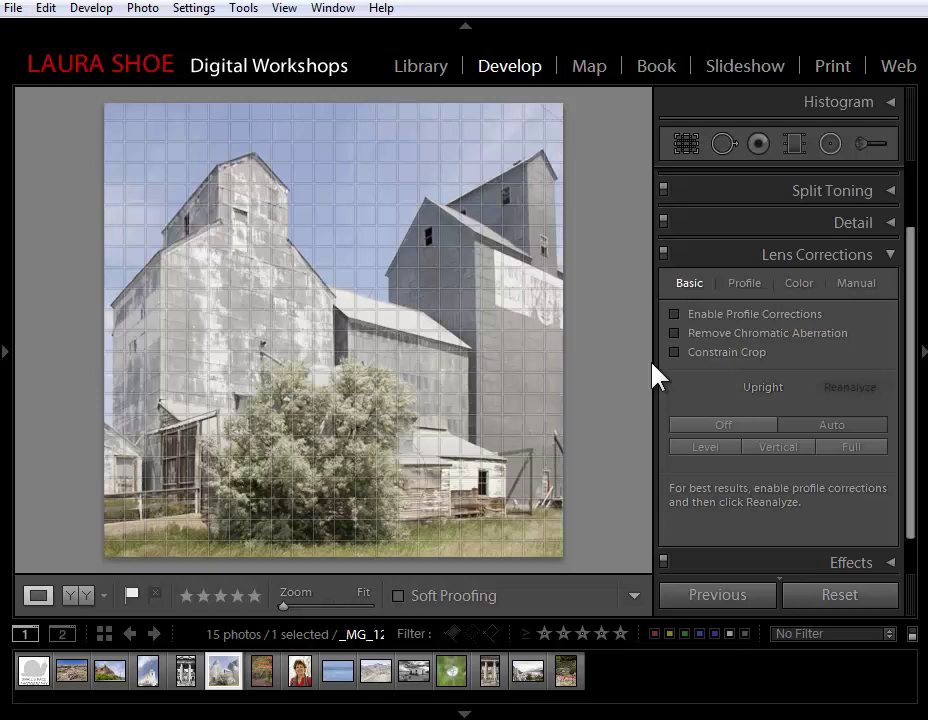
Add the Guides loupe overlay across the photo
left_click(286, 10)
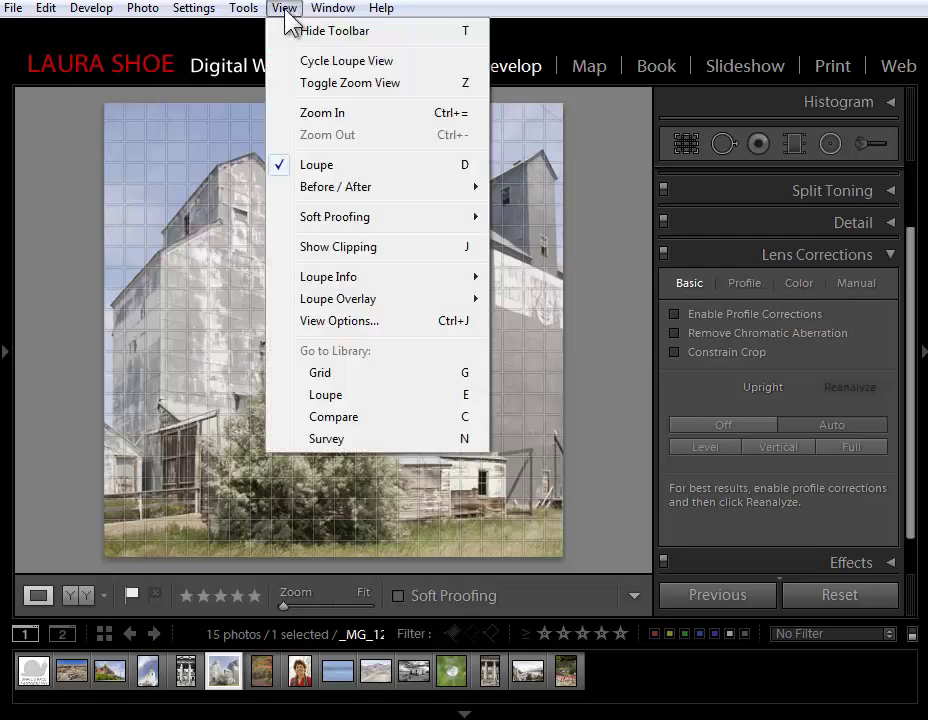
mouse_move(321, 301)
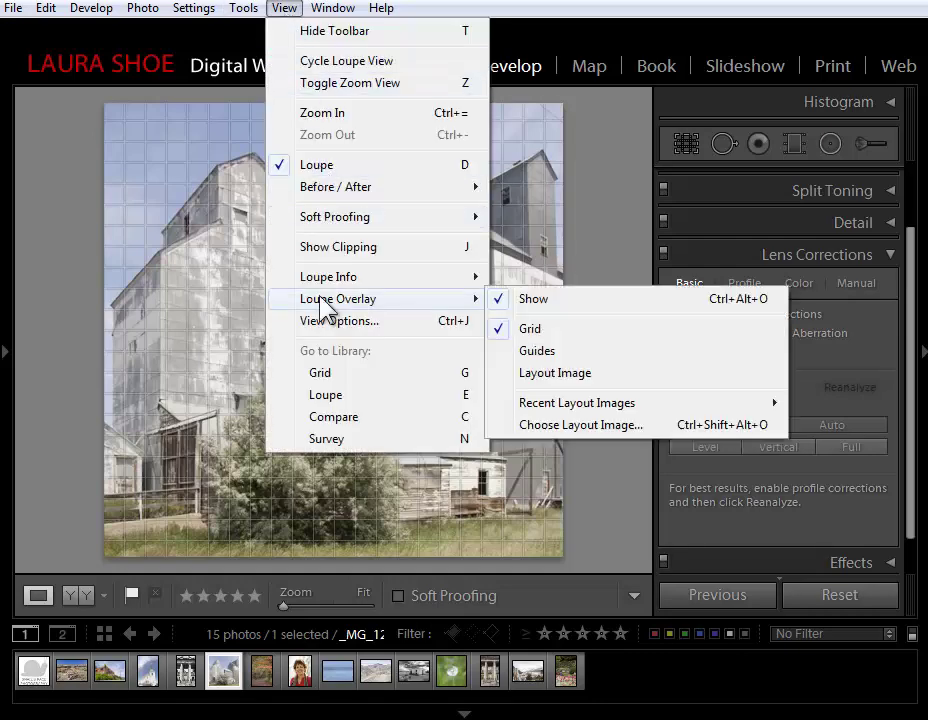
left_click(503, 356)
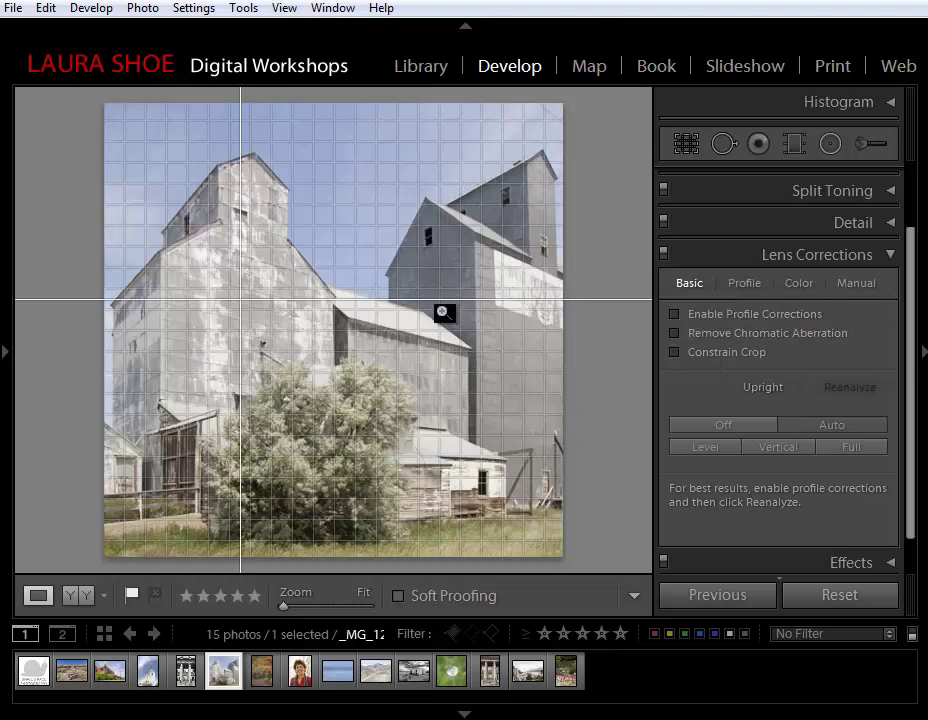
Move the horizontal guide higher and align the vertical guide with the right elevator's left edge
key("ctrl")
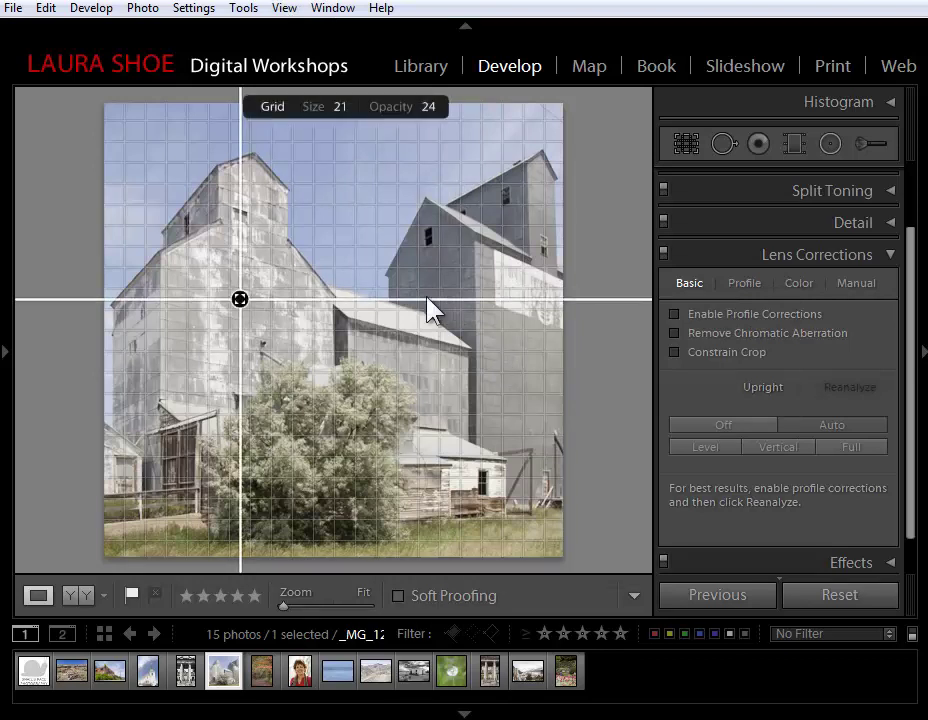
left_click_drag(428, 300, 420, 228)
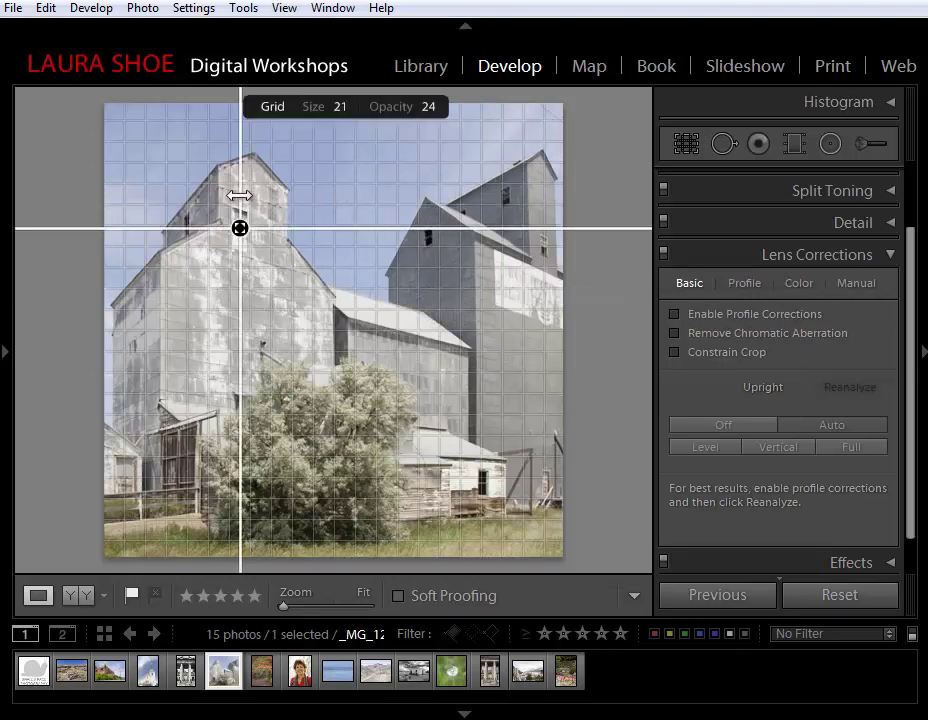
left_click_drag(240, 197, 383, 229)
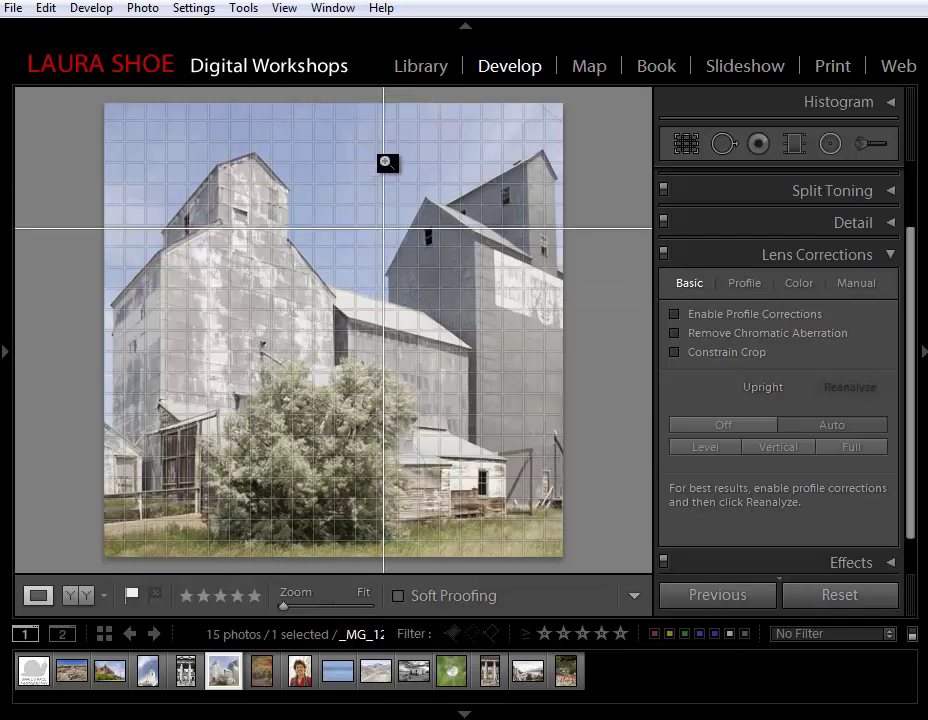
Uncheck Guides under Loupe Overlay, keeping only the grid
left_click(282, 10)
mouse_move(333, 298)
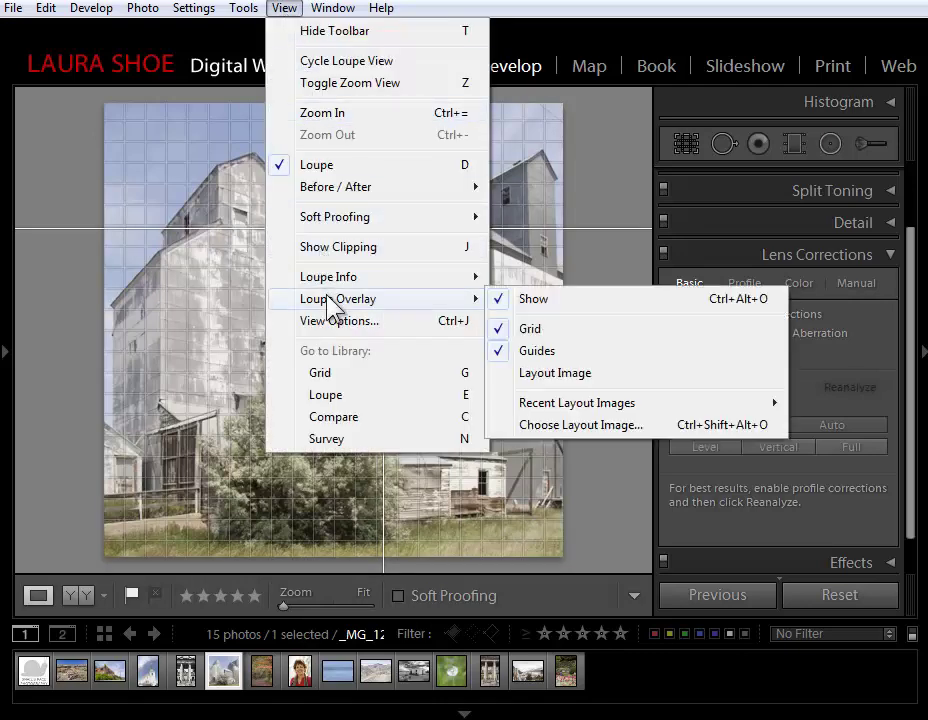
left_click(528, 328)
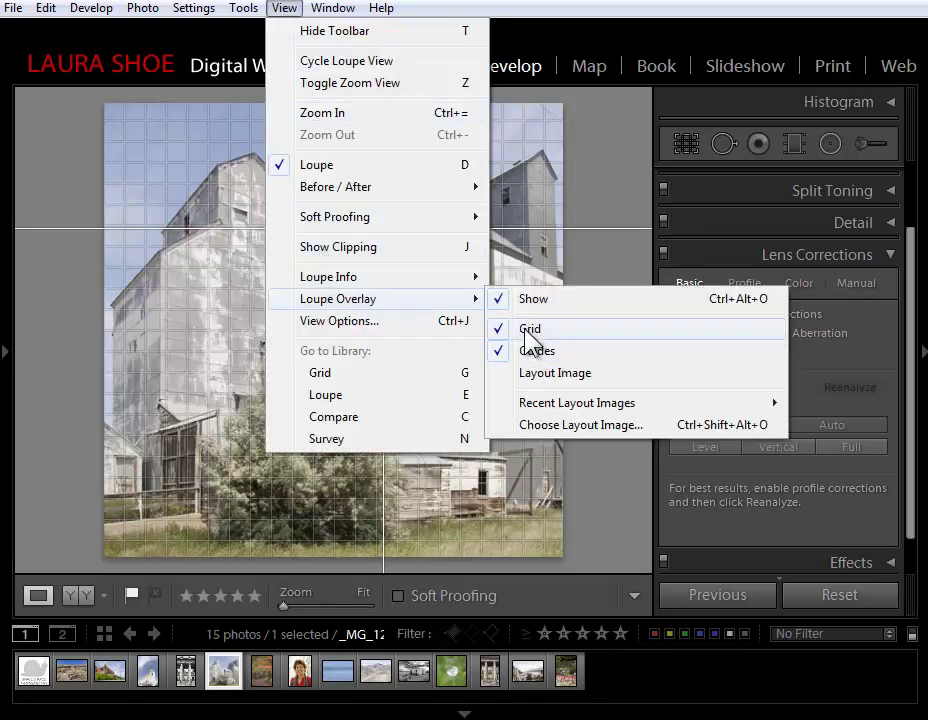
left_click(533, 351)
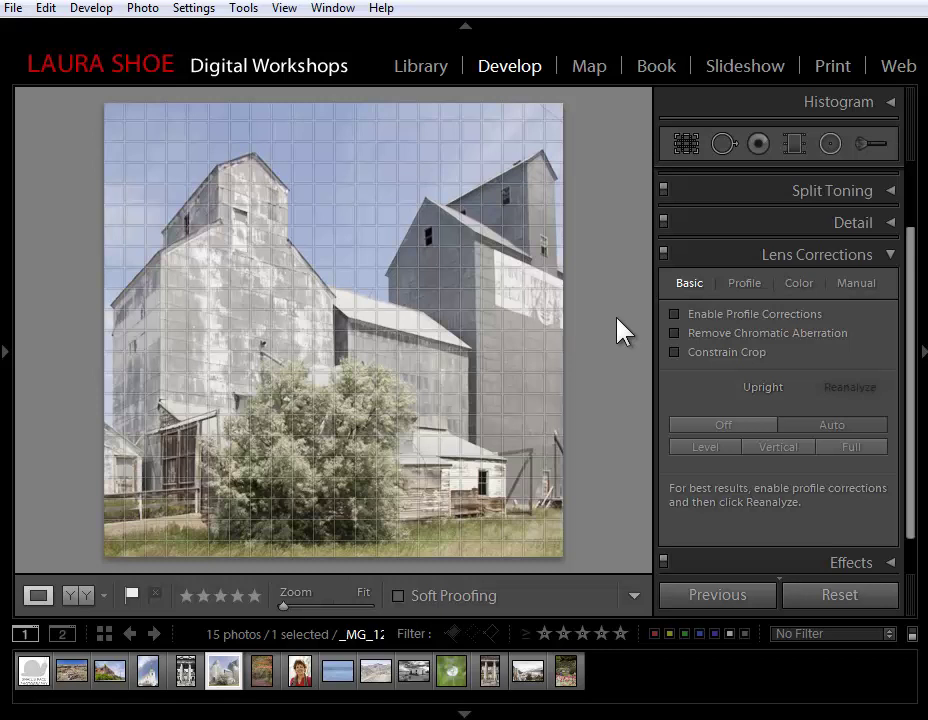
Hide the grid overlay with Ctrl+Alt+O, then show it again
key("ctrl")
key("alt")
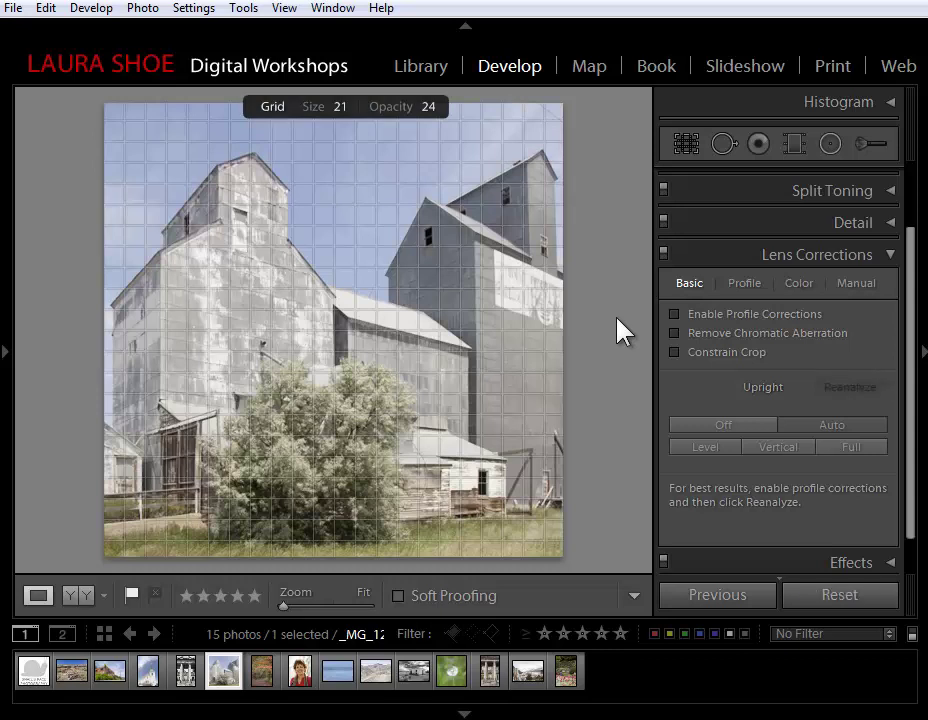
key("ctrl+alt+o")
key("alt")
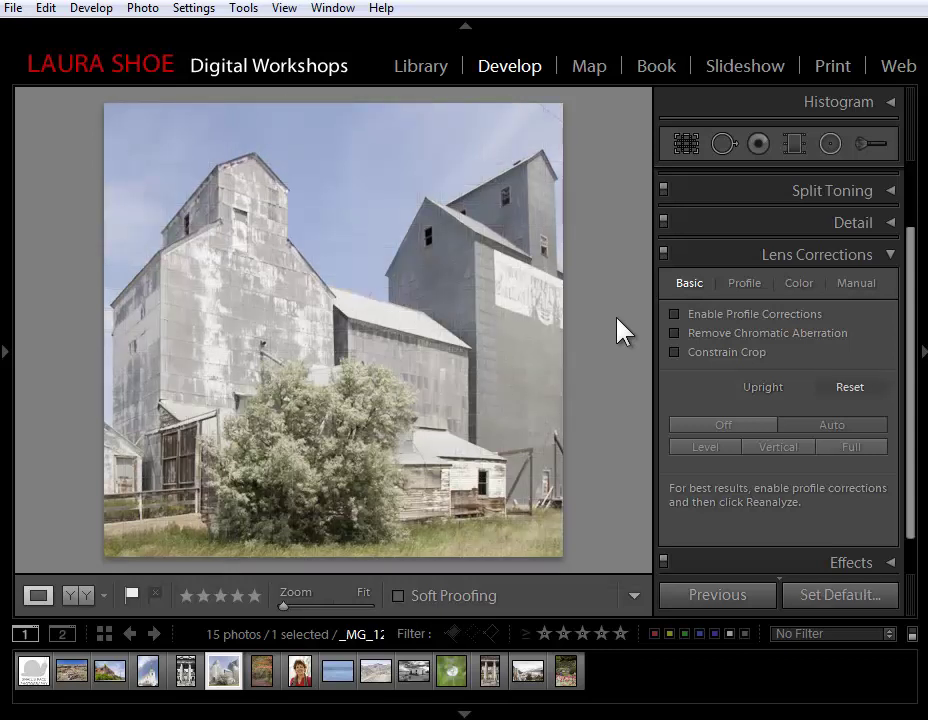
key("ctrl+alt+o")
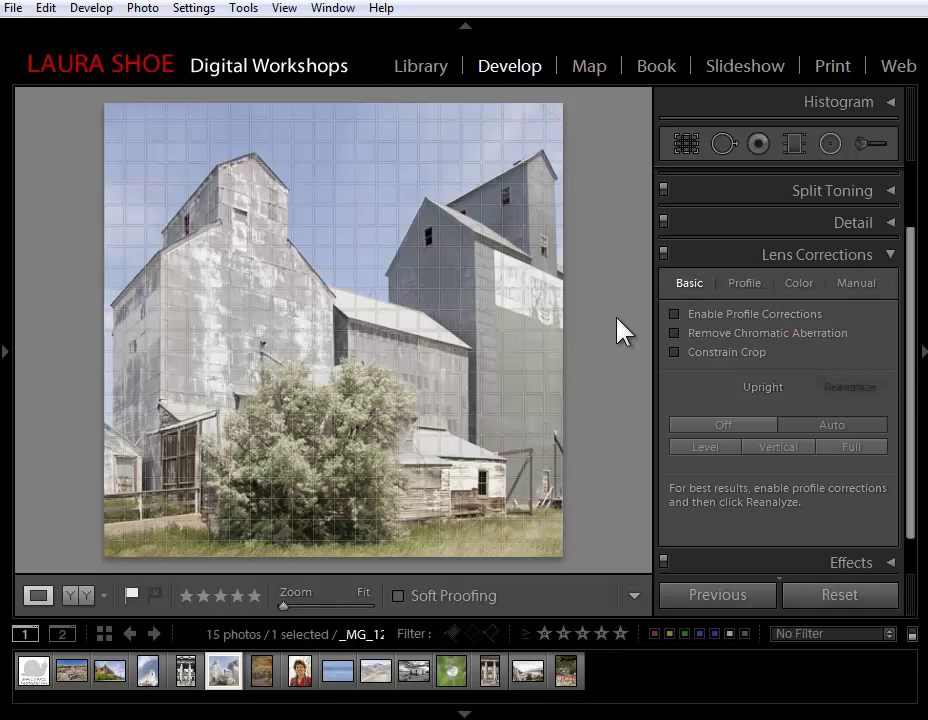